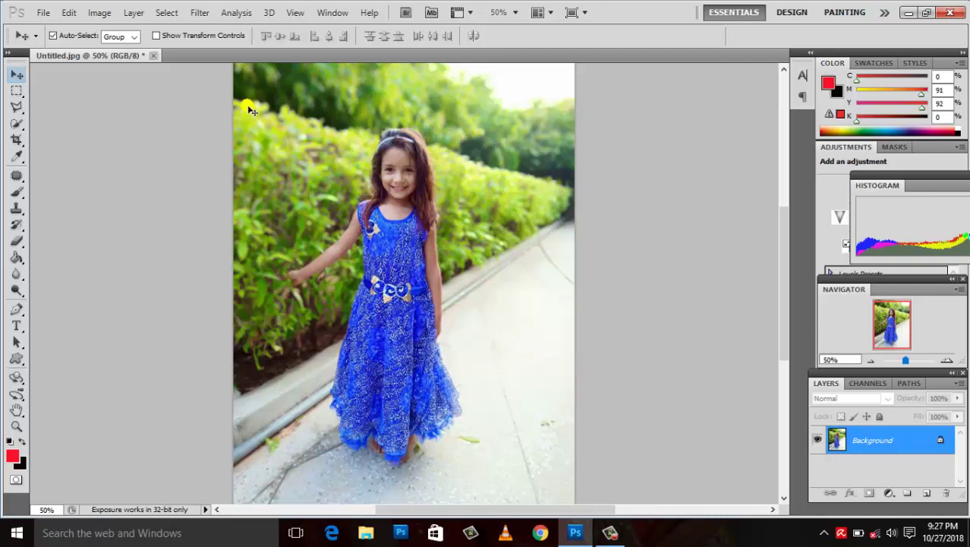
Step: Open the Filter Gallery from the Filter menu to preview the girl photo
{"action": "left_click", "coordinate": [201, 14]}
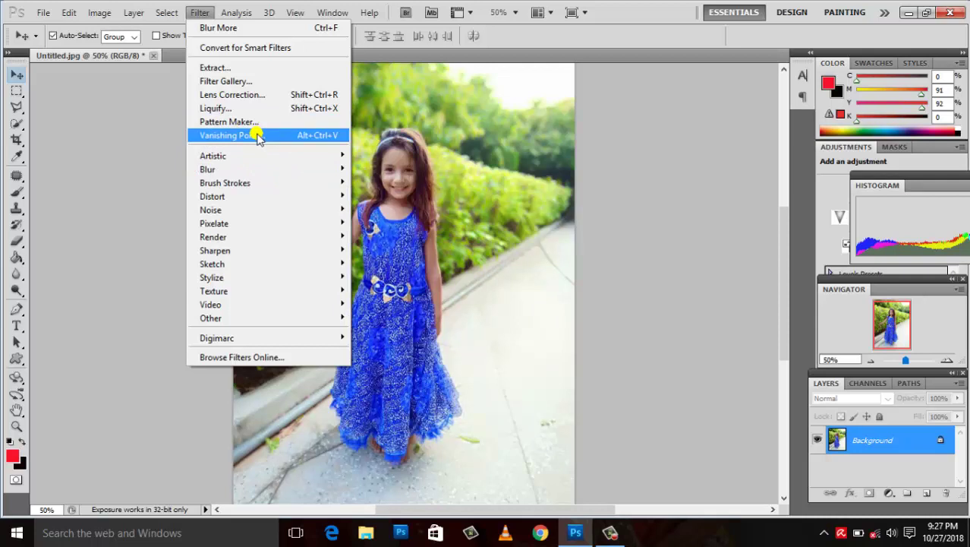
{"action": "left_click", "coordinate": [251, 84]}
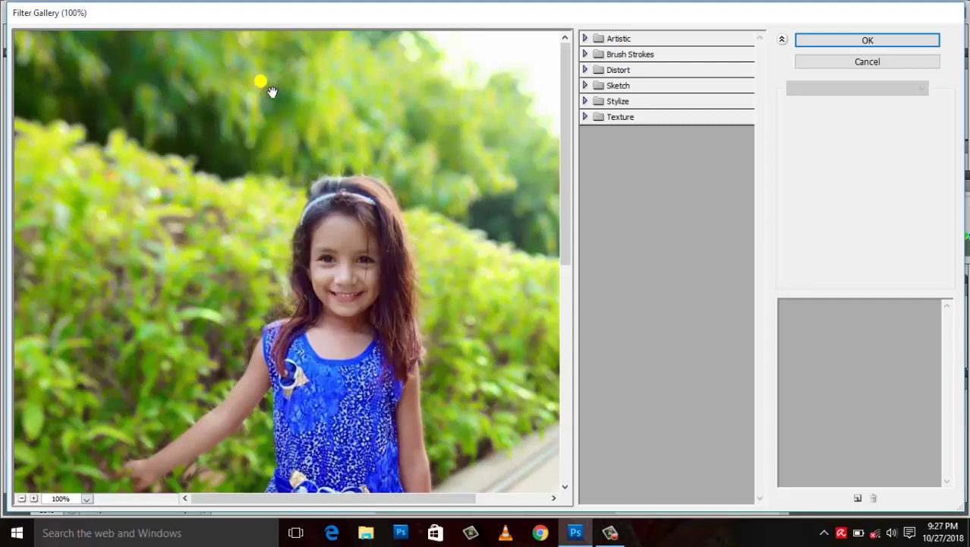
Step: Preview Colored Pencil with lower stroke pressure and paper brightness 14, then switch to Cutout
{"action": "left_click", "coordinate": [618, 38]}
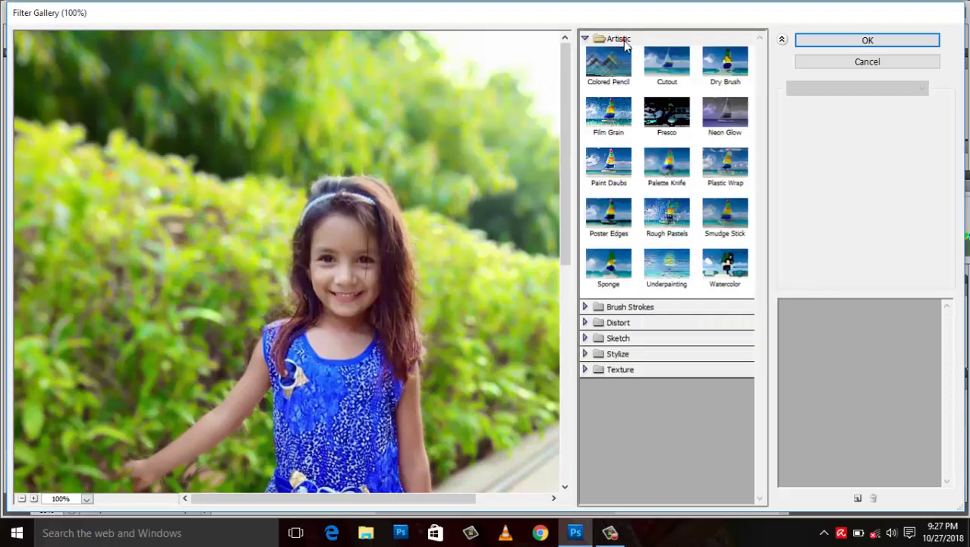
{"action": "left_click", "coordinate": [619, 70]}
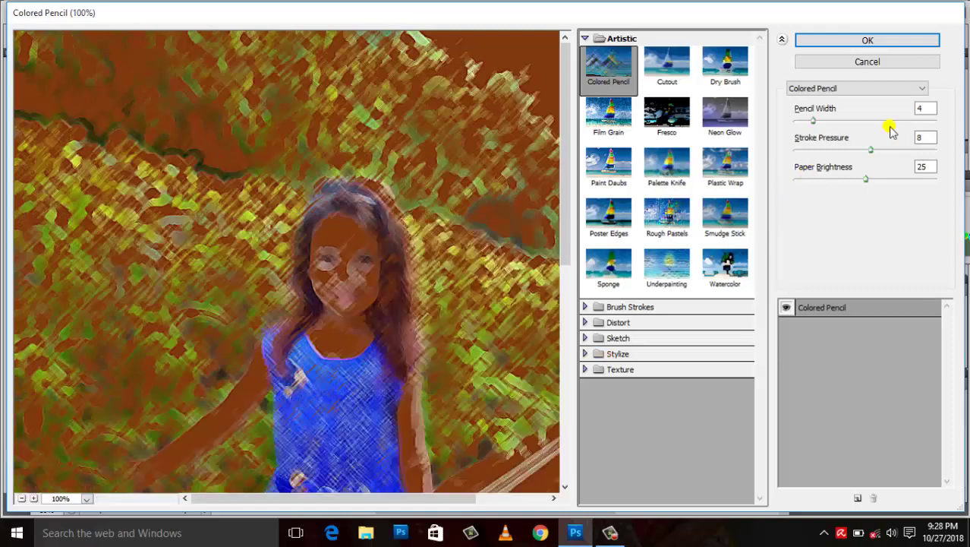
{"action": "mouse_move", "coordinate": [871, 149]}
{"action": "left_mouse_down"}
{"action": "mouse_move", "coordinate": [833, 150]}
{"action": "mouse_move", "coordinate": [840, 121]}
{"action": "left_mouse_up"}
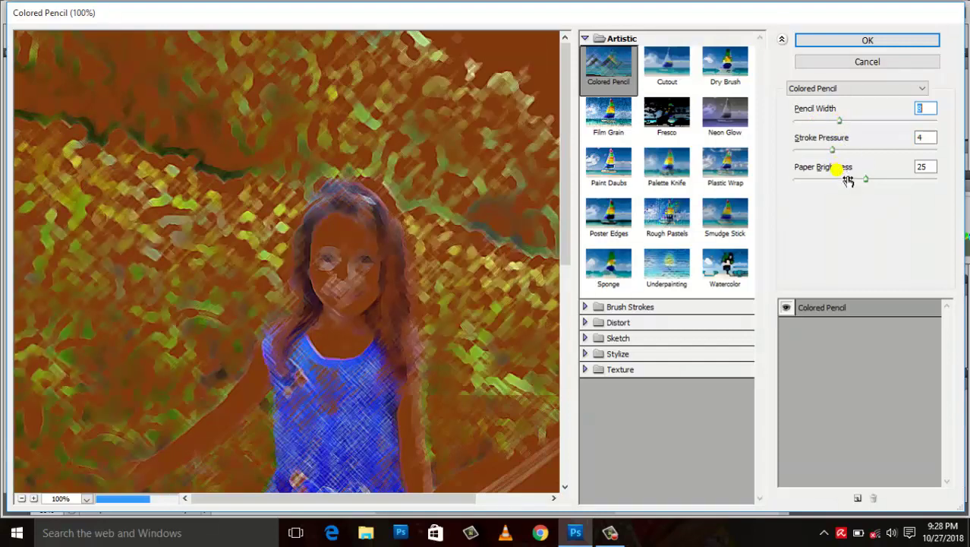
{"action": "mouse_move", "coordinate": [864, 181]}
{"action": "left_mouse_down"}
{"action": "mouse_move", "coordinate": [834, 181]}
{"action": "mouse_move", "coordinate": [839, 154]}
{"action": "left_mouse_up"}
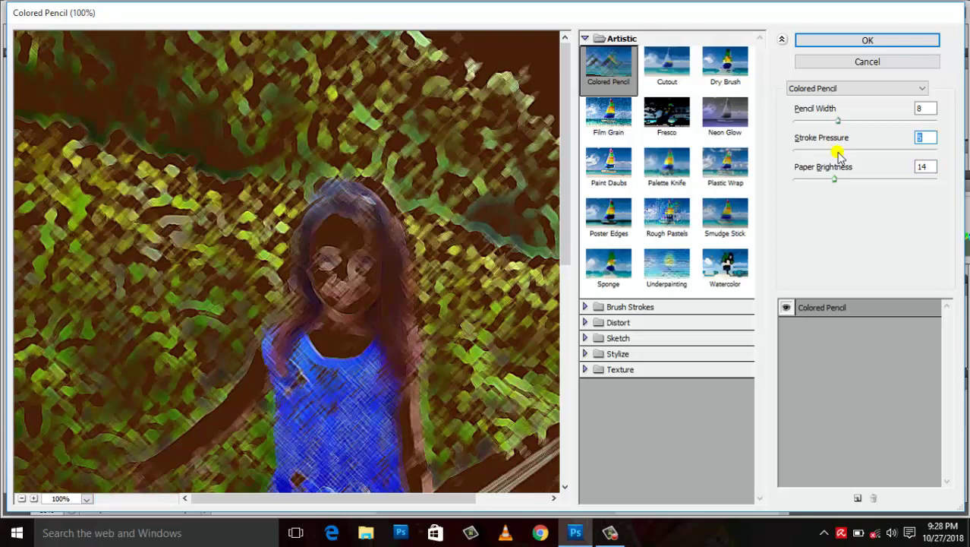
{"action": "left_click", "coordinate": [654, 65]}
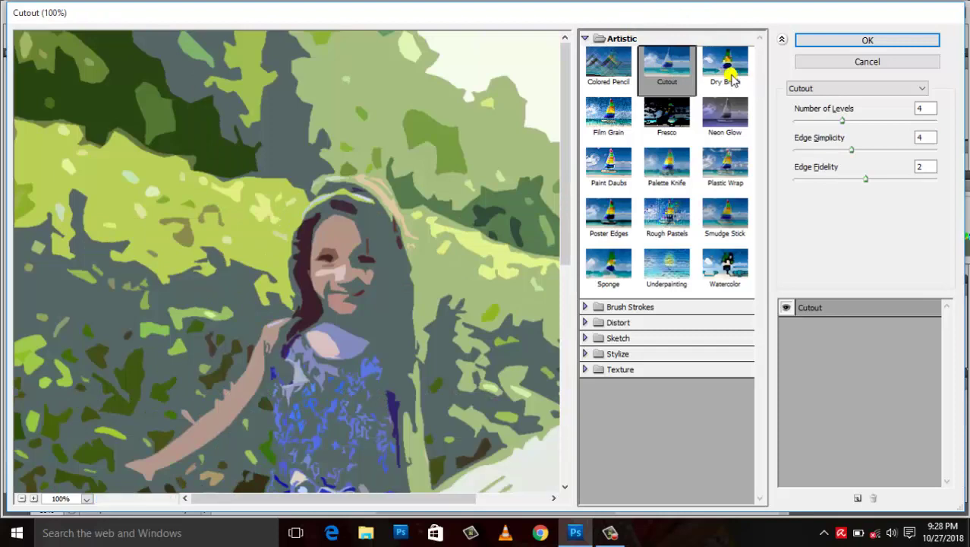
Step: Compare Dry Brush with Cutout, change Cutout's number of levels, then switch to Neon Glow
{"action": "left_click", "coordinate": [728, 69]}
{"action": "left_click", "coordinate": [680, 72]}
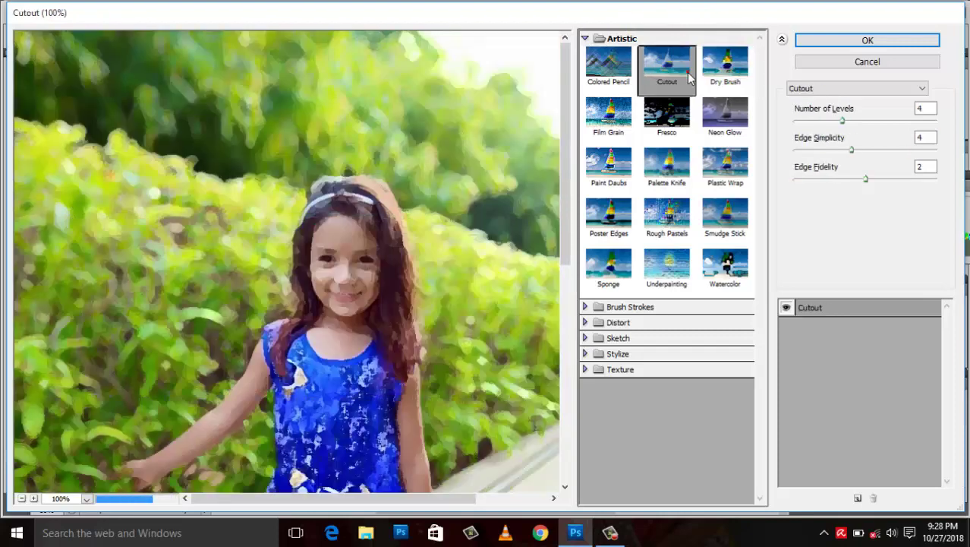
{"action": "mouse_move", "coordinate": [841, 120]}
{"action": "left_mouse_down"}
{"action": "mouse_move", "coordinate": [815, 121]}
{"action": "mouse_move", "coordinate": [856, 125]}
{"action": "mouse_move", "coordinate": [829, 154]}
{"action": "left_mouse_up"}
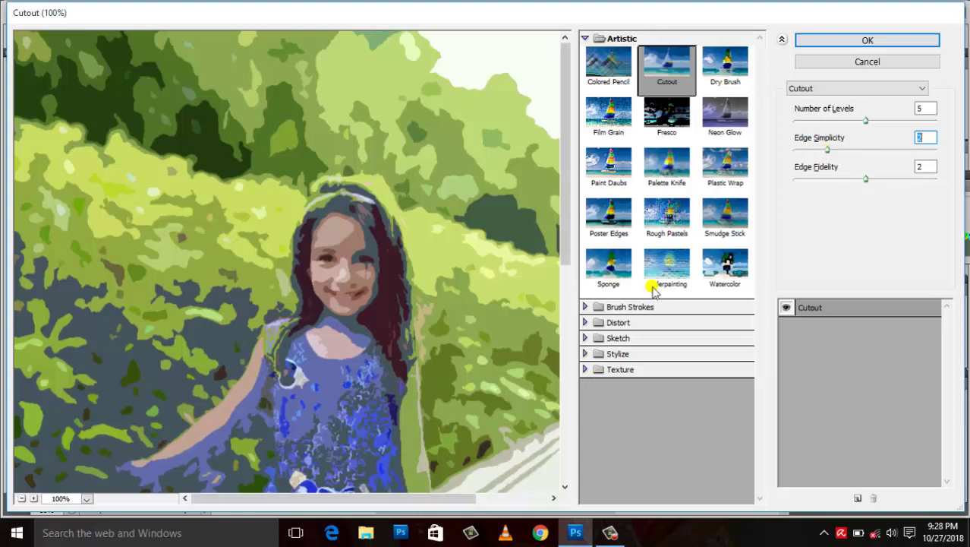
{"action": "left_click", "coordinate": [725, 137]}
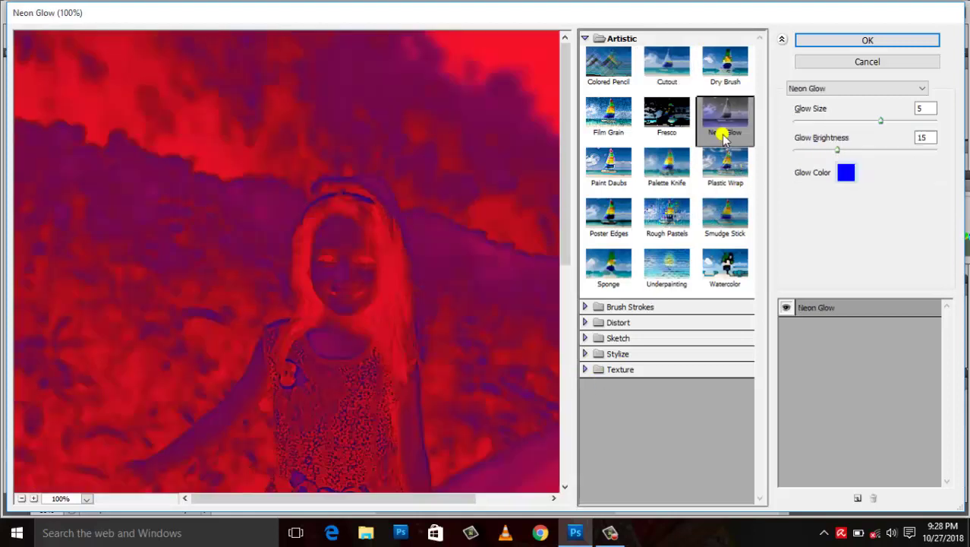
Step: Change the Neon Glow colour from blue to orange in the Color Picker
{"action": "left_click", "coordinate": [830, 150]}
{"action": "left_click", "coordinate": [846, 172]}
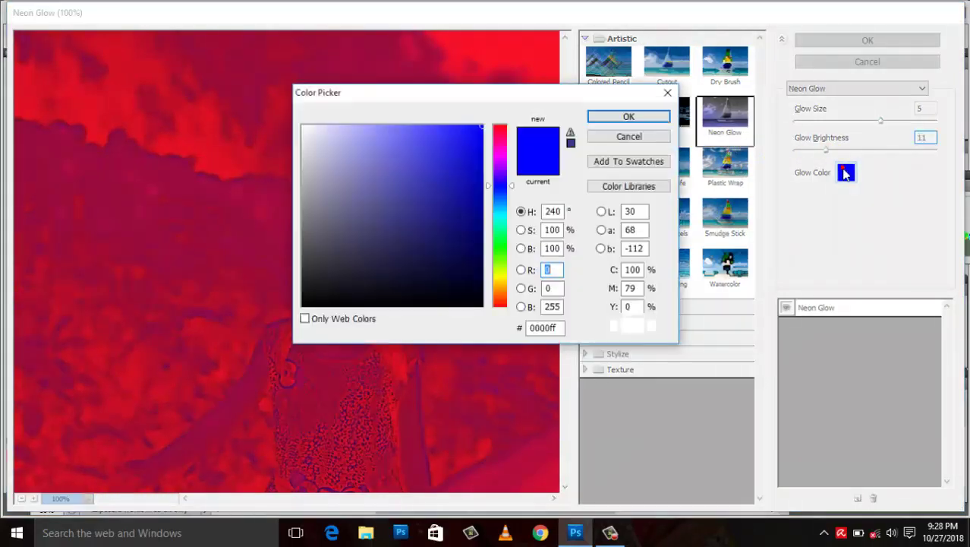
{"action": "mouse_move", "coordinate": [499, 216]}
{"action": "left_mouse_down"}
{"action": "mouse_move", "coordinate": [505, 305]}
{"action": "mouse_move", "coordinate": [503, 297]}
{"action": "left_mouse_up"}
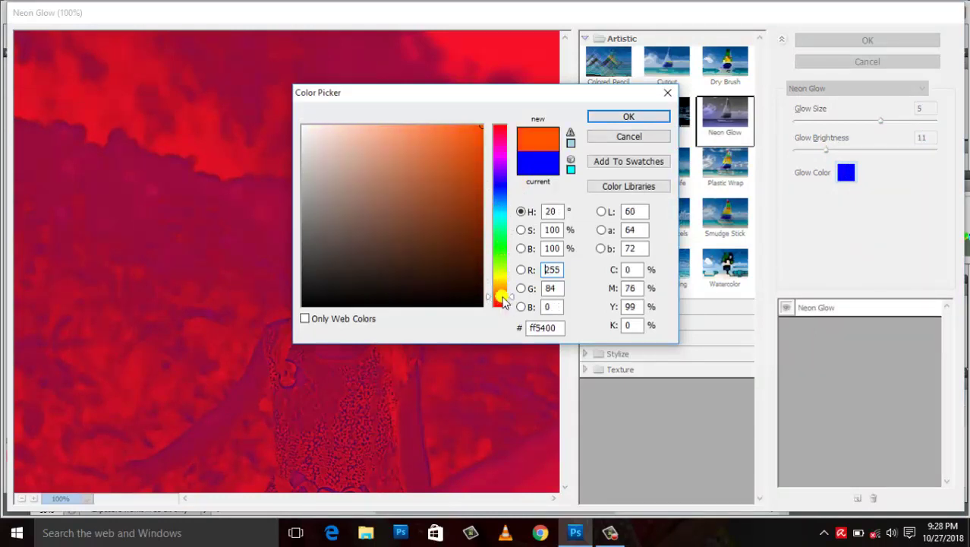
{"action": "left_click", "coordinate": [623, 116]}
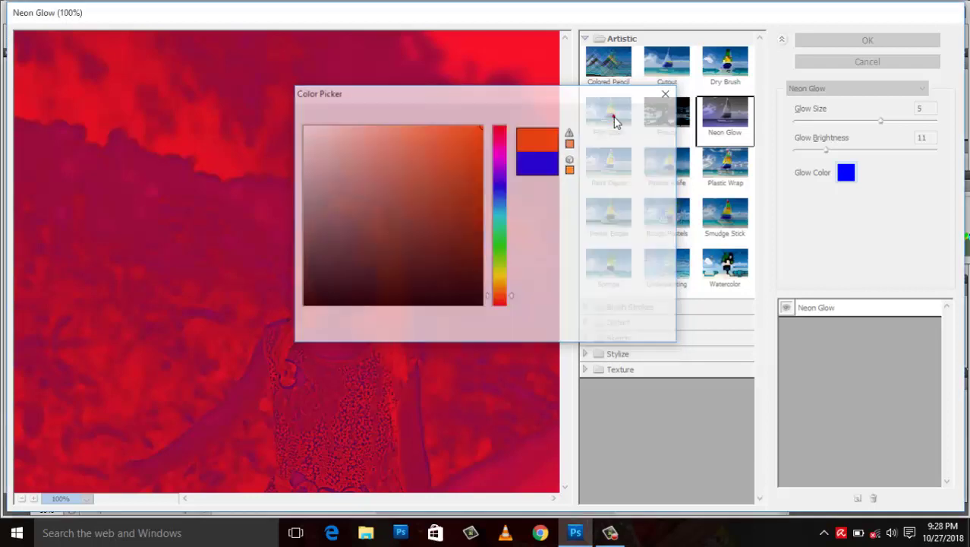
Step: Shrink the Neon Glow size to -21 and raise its brightness
{"action": "left_click_drag", "start_coordinate": [826, 151], "coordinate": [813, 154]}
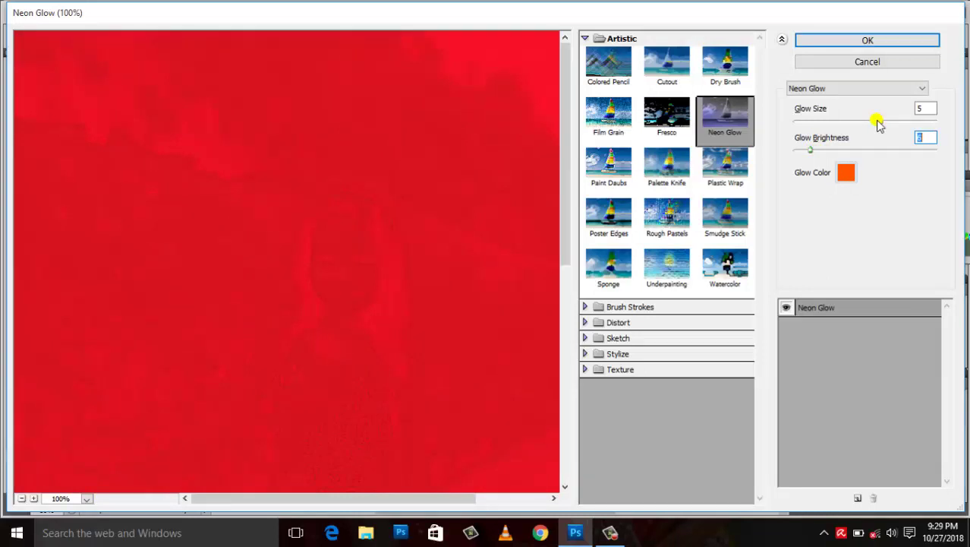
{"action": "mouse_move", "coordinate": [879, 123]}
{"action": "left_mouse_down"}
{"action": "mouse_move", "coordinate": [803, 122]}
{"action": "mouse_move", "coordinate": [874, 152]}
{"action": "left_mouse_up"}
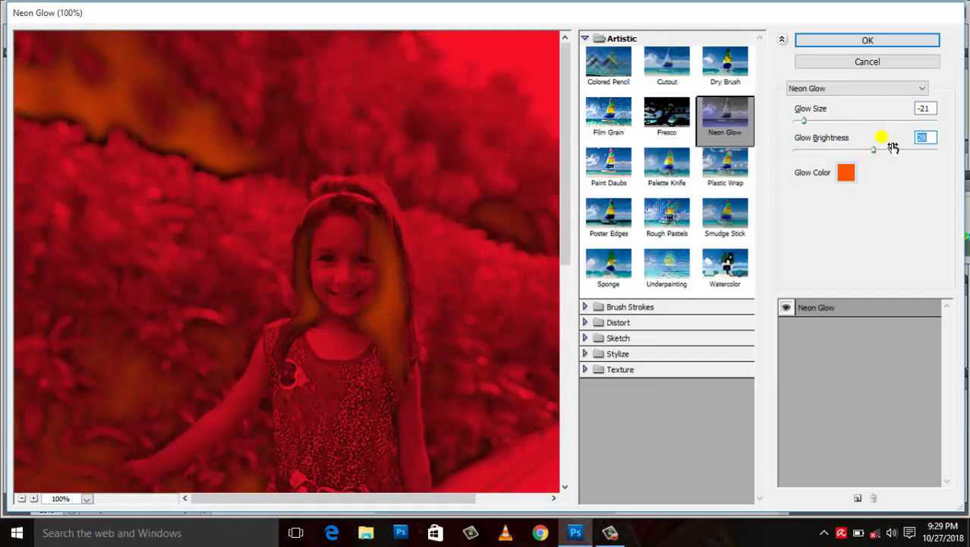
{"action": "left_click_drag", "start_coordinate": [871, 149], "coordinate": [877, 149]}
Step: Try the Artistic effects Poster Edges, Sponge, Underpainting with more relief, and Watercolor
{"action": "left_click", "coordinate": [602, 219]}
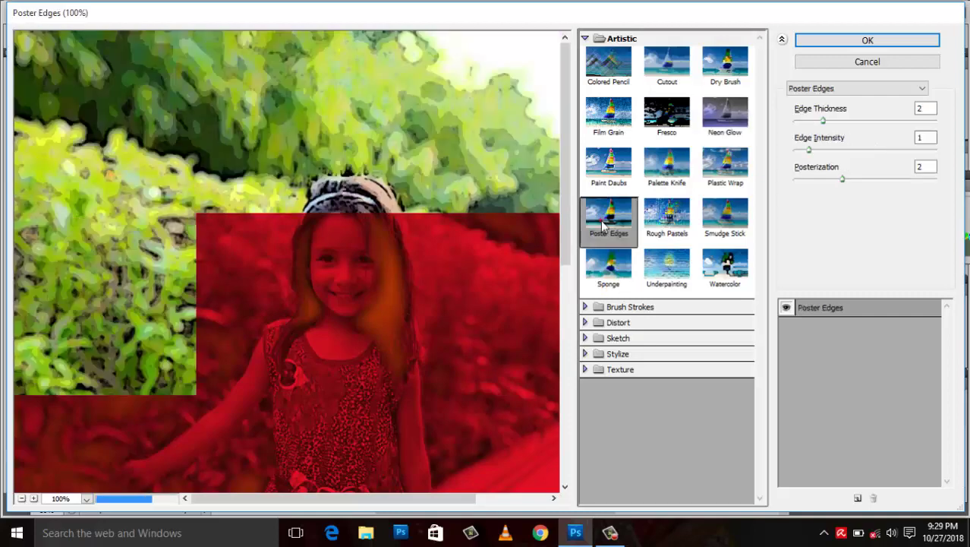
{"action": "left_click", "coordinate": [611, 265]}
{"action": "left_click", "coordinate": [667, 266]}
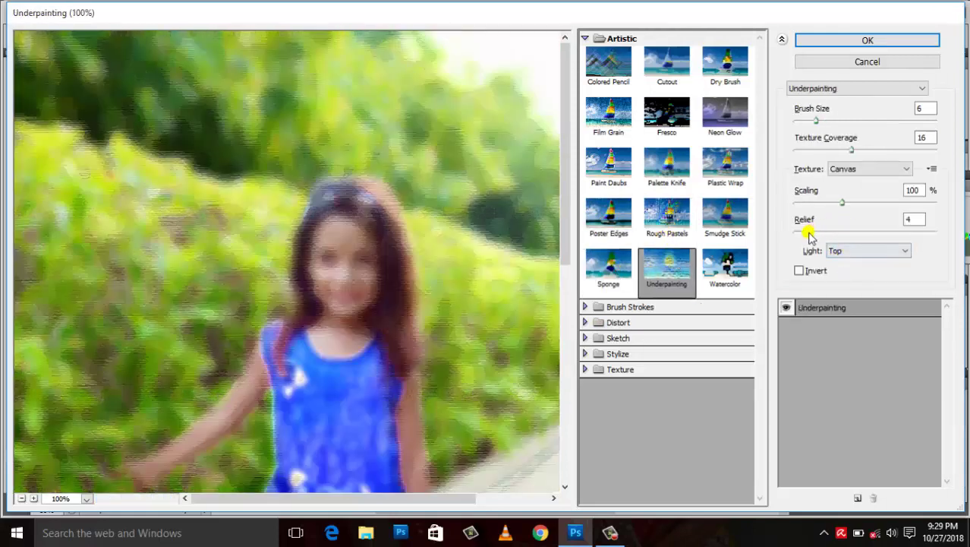
{"action": "mouse_move", "coordinate": [808, 232]}
{"action": "left_mouse_down"}
{"action": "mouse_move", "coordinate": [839, 233]}
{"action": "mouse_move", "coordinate": [810, 205]}
{"action": "left_mouse_up"}
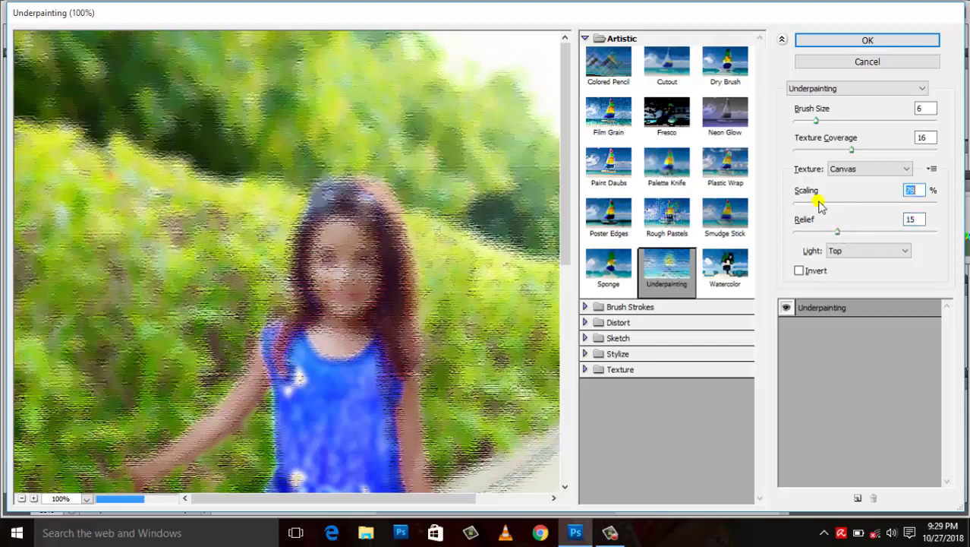
{"action": "left_click", "coordinate": [725, 267]}
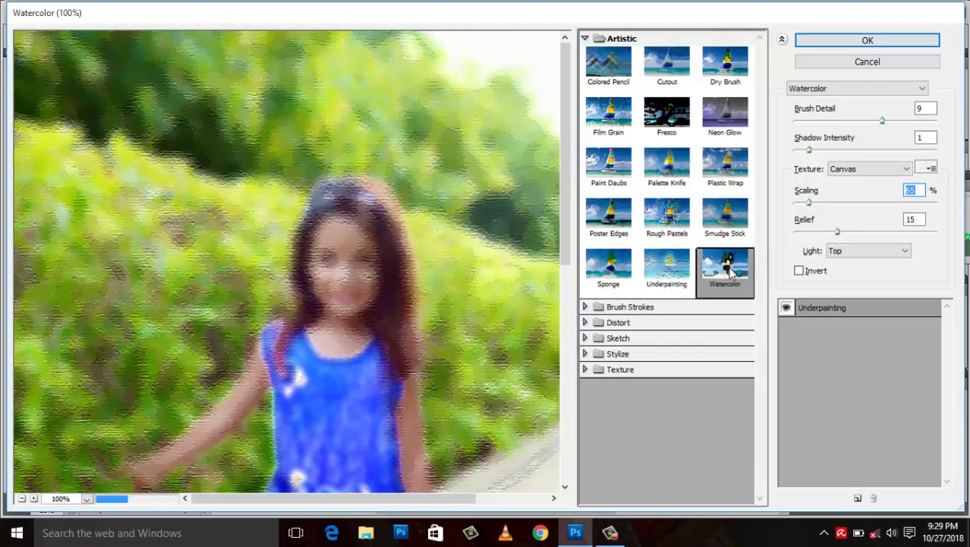
{"action": "left_click", "coordinate": [601, 280]}
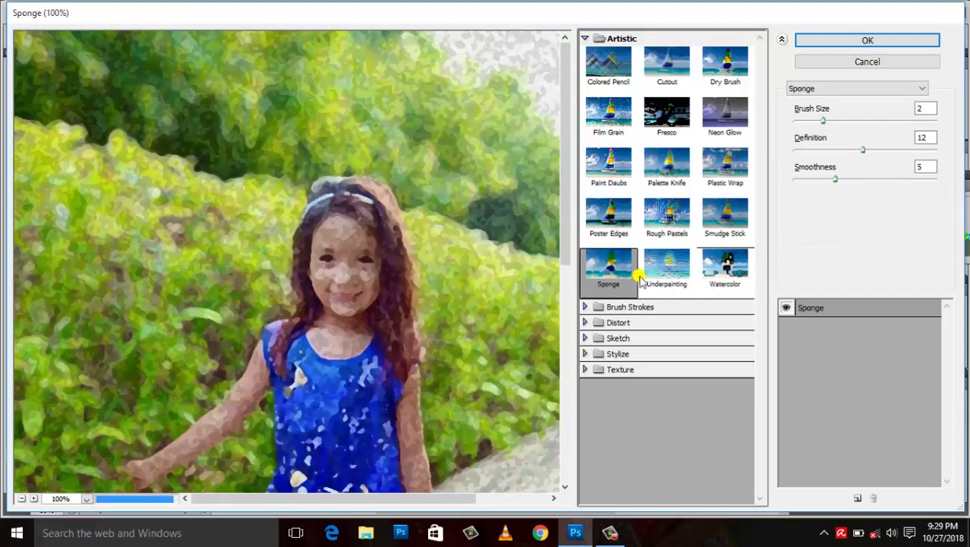
Step: Try the Brush Strokes effects Accented Edges, Angled Strokes, Crosshatch, Ink Outlines and Dark Strokes
{"action": "left_click", "coordinate": [619, 307]}
{"action": "left_click", "coordinate": [619, 338]}
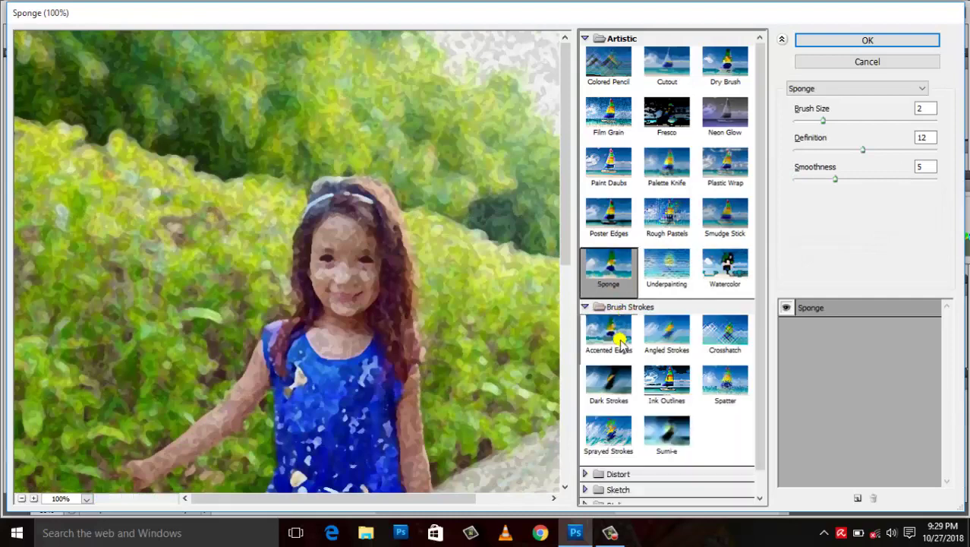
{"action": "left_click", "coordinate": [667, 338]}
{"action": "left_click", "coordinate": [718, 340]}
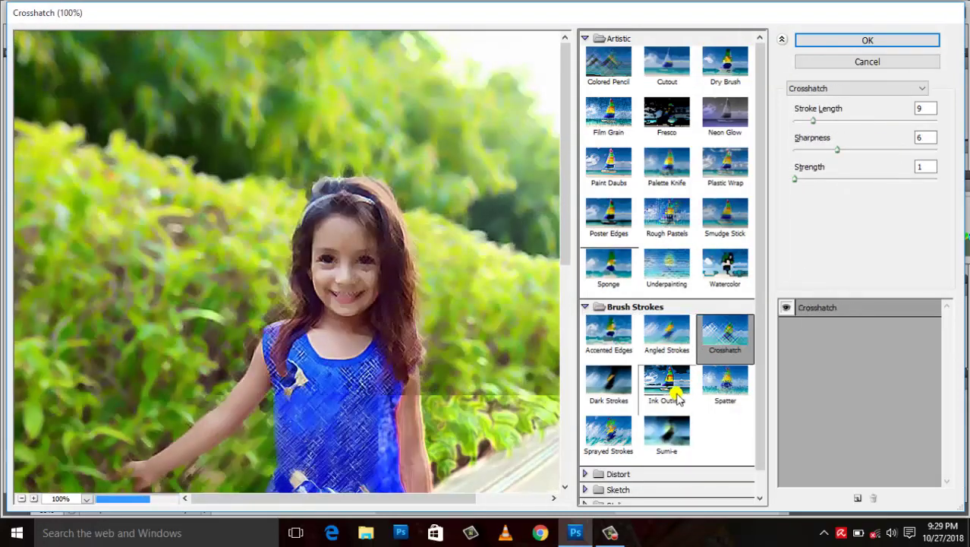
{"action": "left_click", "coordinate": [669, 388]}
{"action": "left_click", "coordinate": [619, 391]}
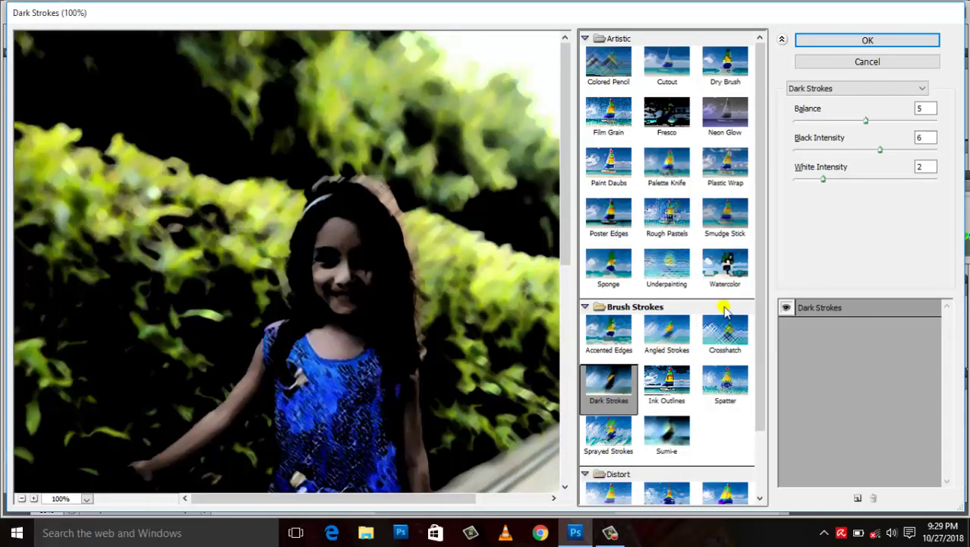
Step: Try Diffuse Glow, Glass and Ocean Ripple, then preview the Sketch Bas Relief effect
{"action": "scroll", "coordinate": [759, 289], "scroll_direction": "down", "scroll_amount": 2}
{"action": "scroll", "coordinate": [760, 287], "scroll_direction": "down", "scroll_amount": 1}
{"action": "left_click", "coordinate": [608, 423]}
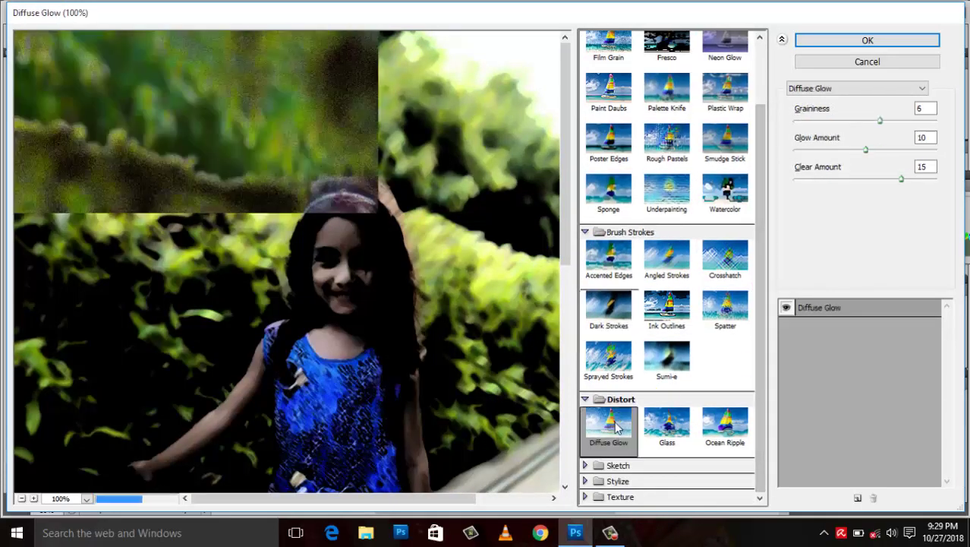
{"action": "left_click", "coordinate": [667, 423]}
{"action": "left_click", "coordinate": [728, 430]}
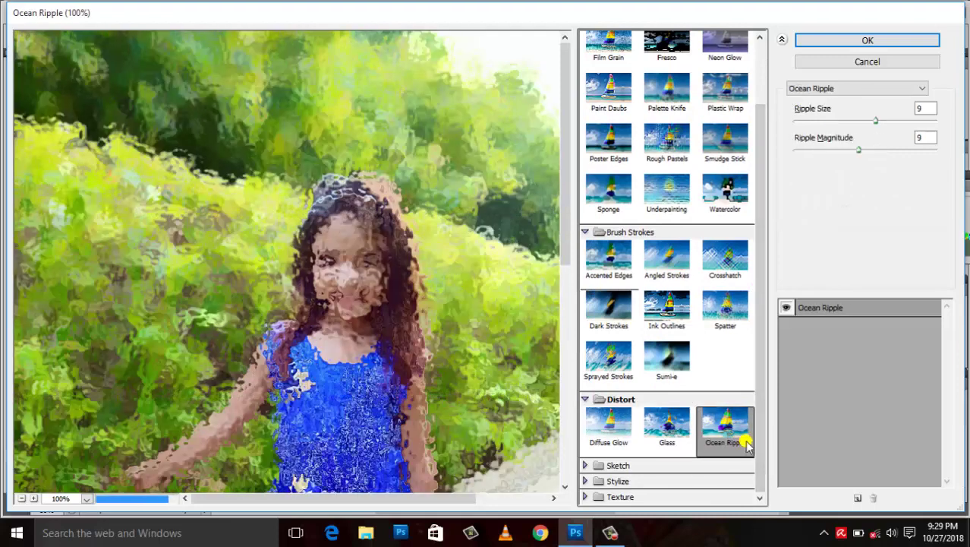
{"action": "left_click", "coordinate": [633, 466]}
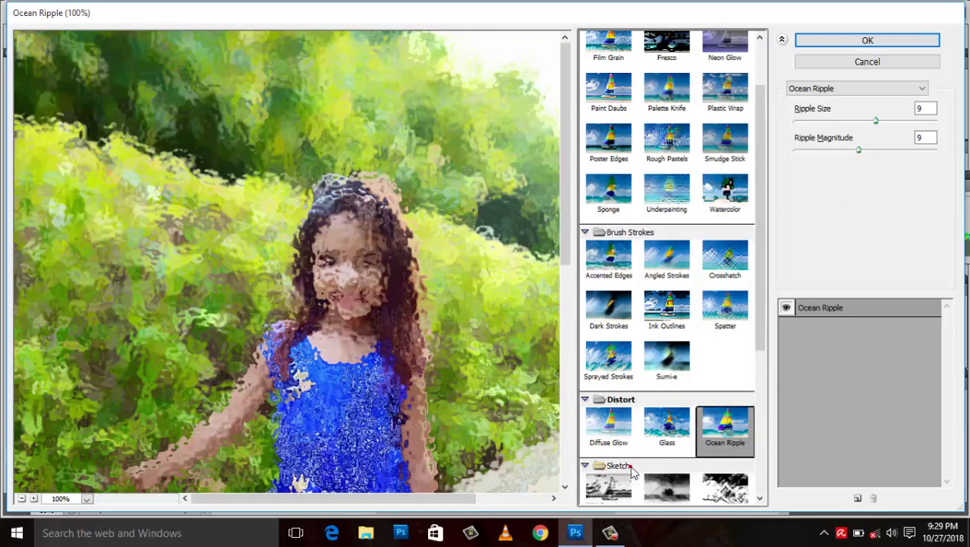
{"action": "left_click", "coordinate": [624, 488]}
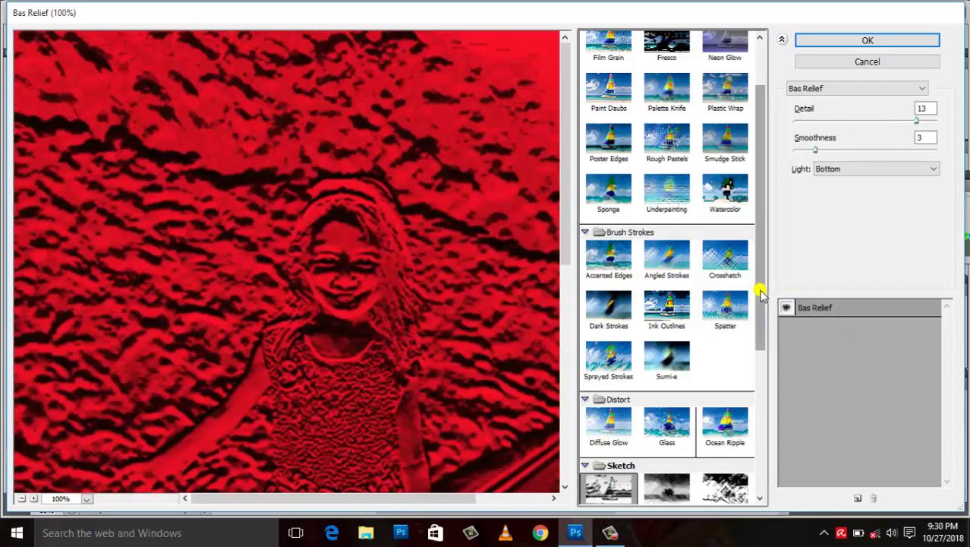
Step: Try the Sketch effects Chalk & Charcoal, Charcoal, Chrome, Conté Crayon, Graphic Pen, Halftone Pattern and Note Paper
{"action": "left_click_drag", "start_coordinate": [760, 256], "coordinate": [760, 336]}
{"action": "left_click", "coordinate": [682, 347]}
{"action": "left_click", "coordinate": [725, 348]}
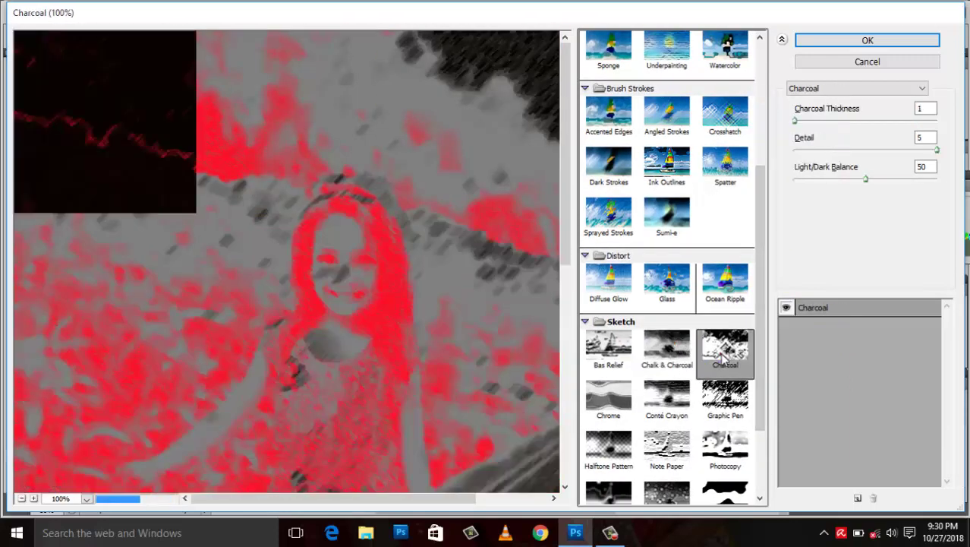
{"action": "left_click", "coordinate": [609, 398]}
{"action": "left_click", "coordinate": [667, 399]}
{"action": "left_click", "coordinate": [735, 416]}
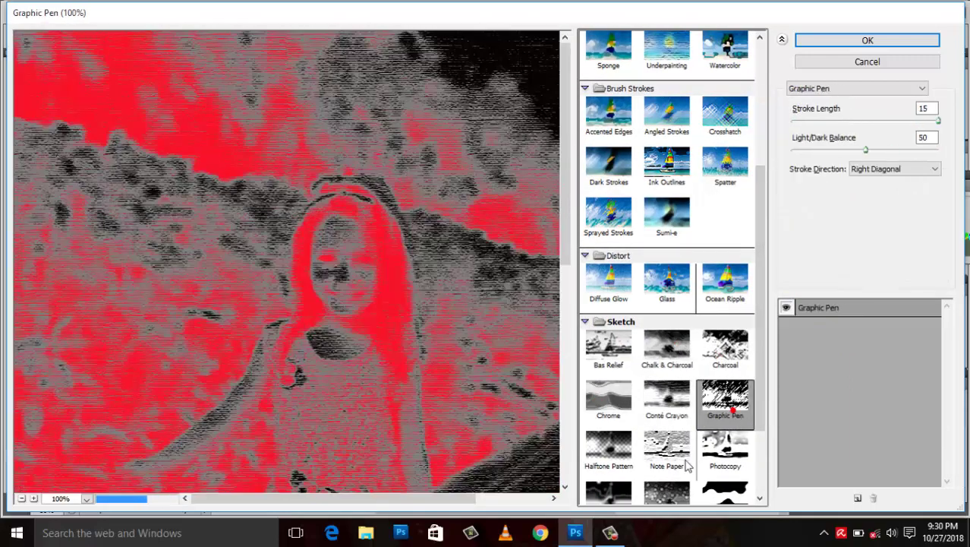
{"action": "left_click", "coordinate": [608, 448]}
{"action": "left_click", "coordinate": [667, 448]}
Step: Preview the Stylize Glowing Edges effect and collapse the Texture group
{"action": "left_click_drag", "start_coordinate": [759, 396], "coordinate": [759, 457]}
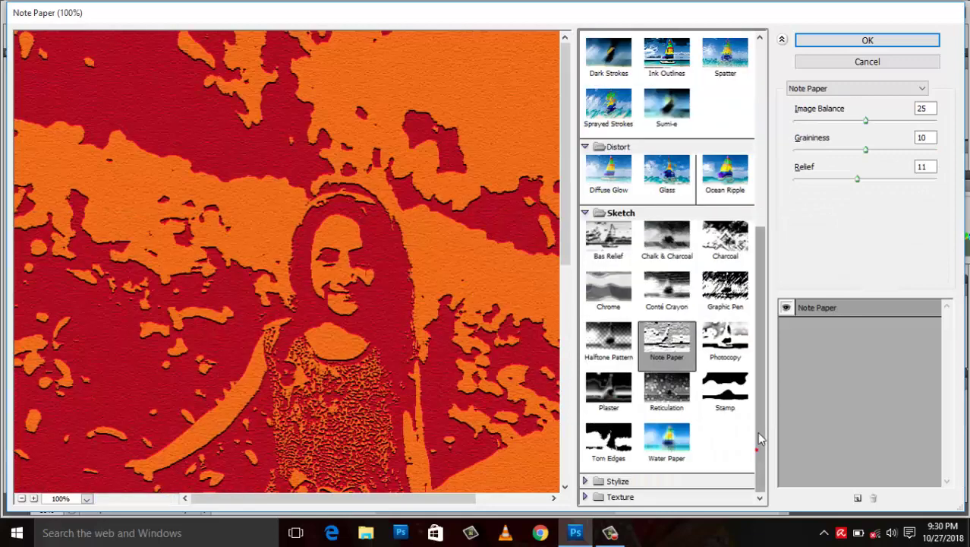
{"action": "left_click", "coordinate": [619, 481]}
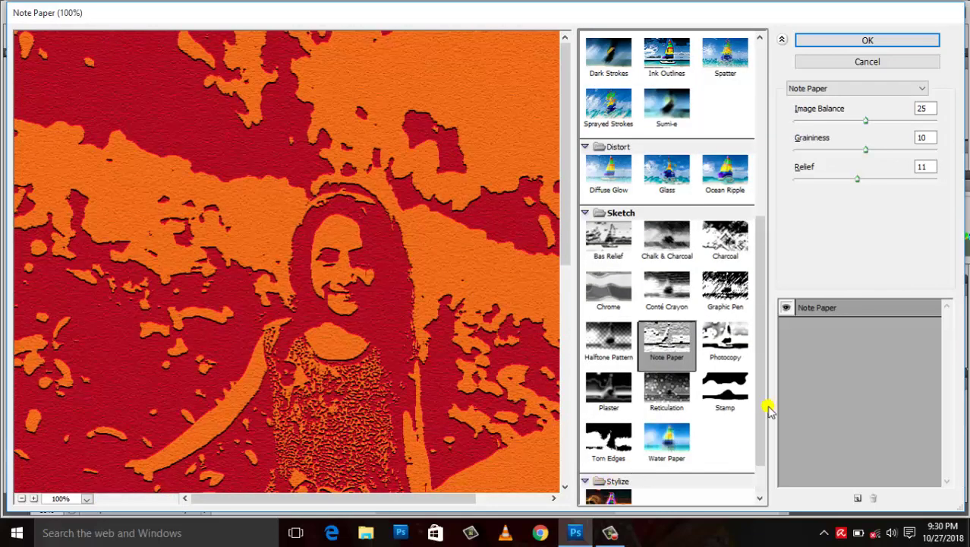
{"action": "left_click_drag", "start_coordinate": [758, 444], "coordinate": [763, 482]}
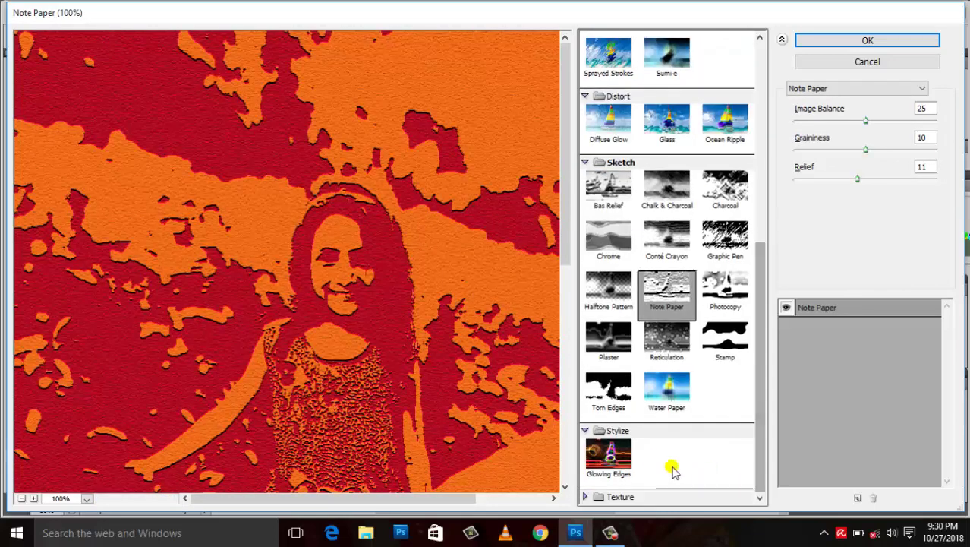
{"action": "left_click", "coordinate": [630, 457]}
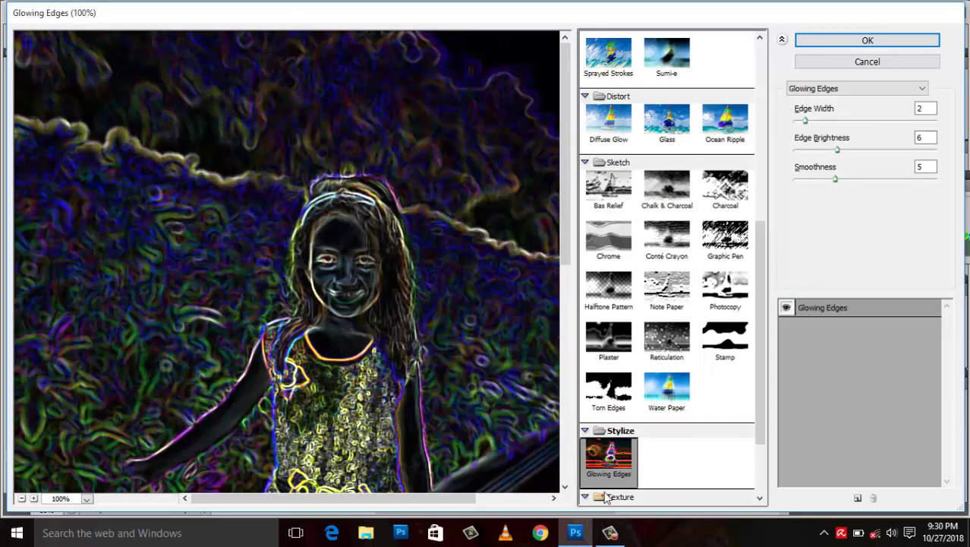
{"action": "left_click", "coordinate": [605, 496]}
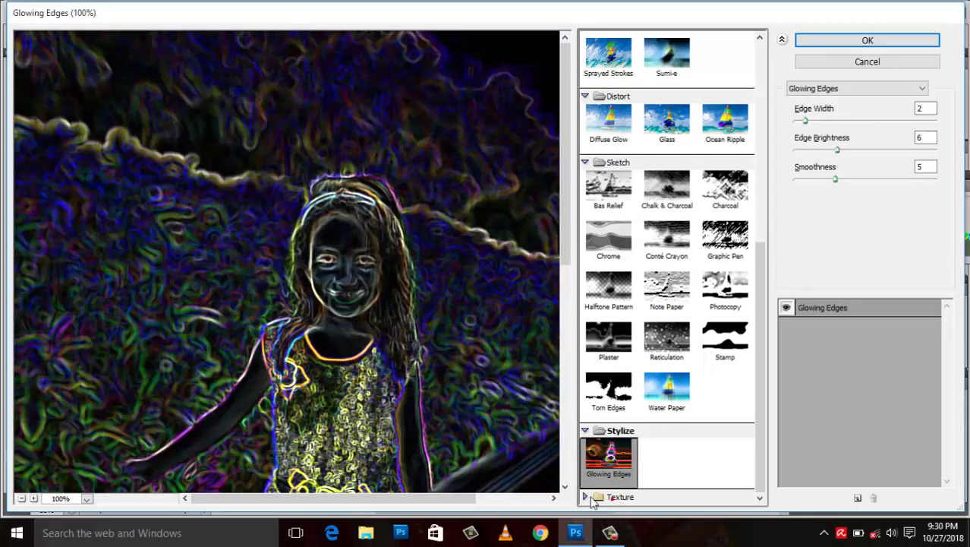
Step: Try Torn Edges, Water Paper and Reticulation, ending on the Plaster effect
{"action": "left_click", "coordinate": [767, 271]}
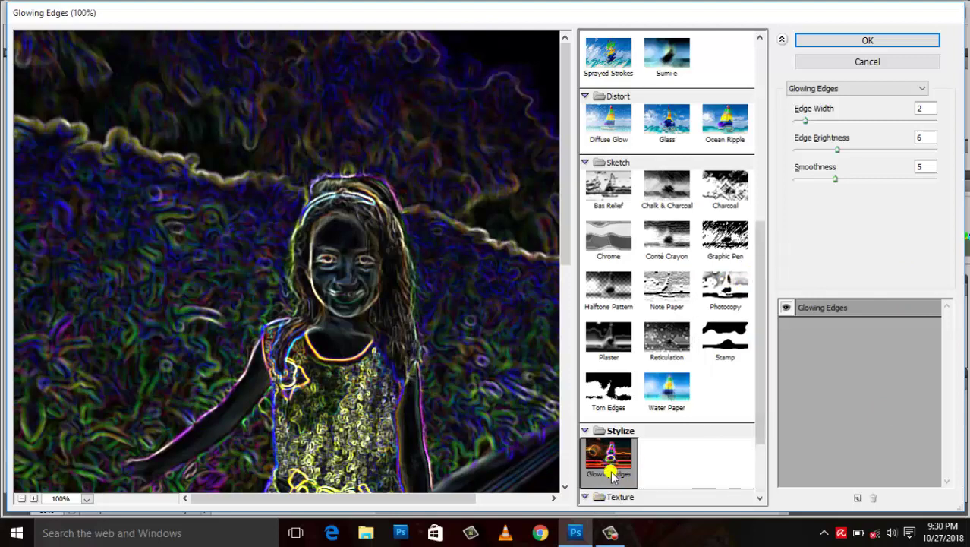
{"action": "left_click", "coordinate": [608, 388]}
{"action": "left_click", "coordinate": [667, 389]}
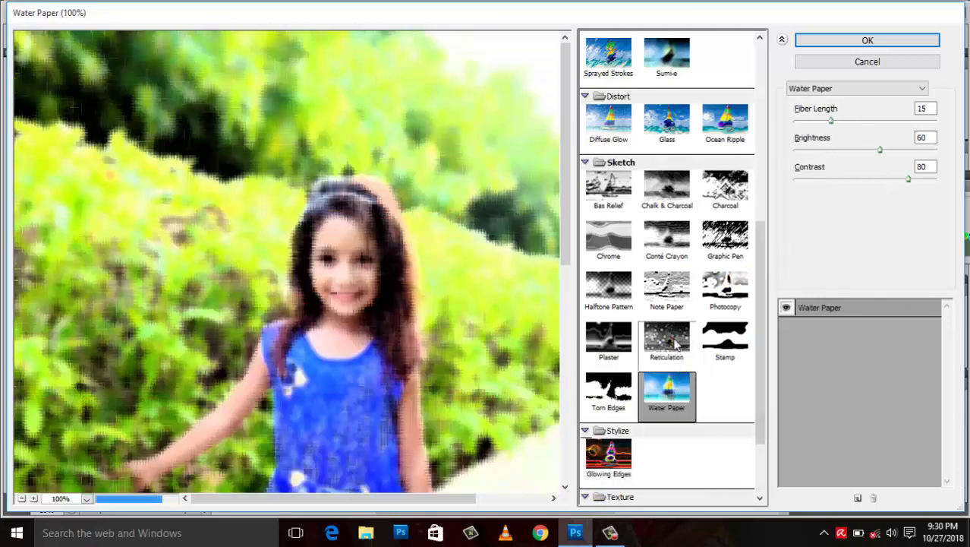
{"action": "left_click", "coordinate": [675, 344]}
{"action": "left_click", "coordinate": [608, 338]}
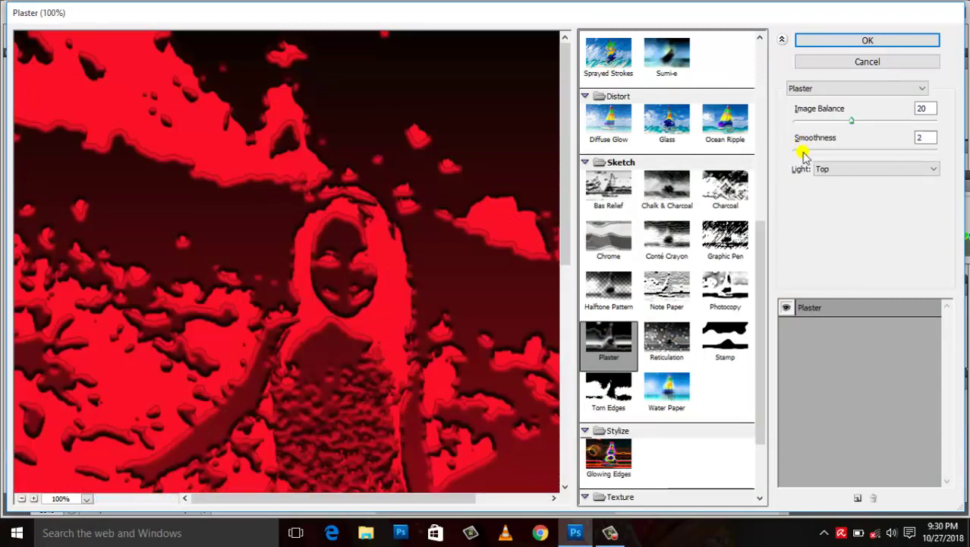
Step: Try Plaster smoothness 5, top-left then top-right light and lower balance, then cancel the gallery
{"action": "left_click_drag", "start_coordinate": [802, 151], "coordinate": [836, 150]}
{"action": "left_click", "coordinate": [835, 169]}
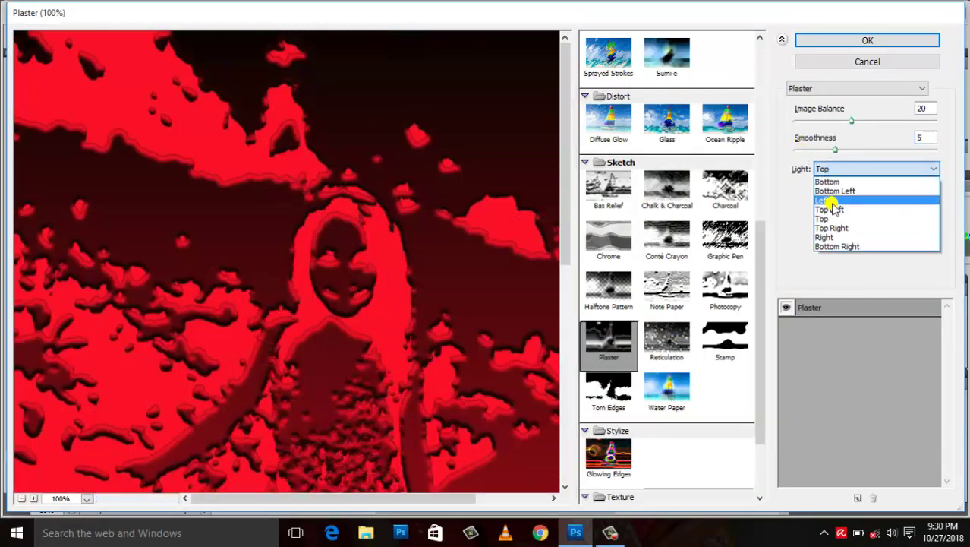
{"action": "left_click", "coordinate": [831, 209]}
{"action": "left_click", "coordinate": [835, 169]}
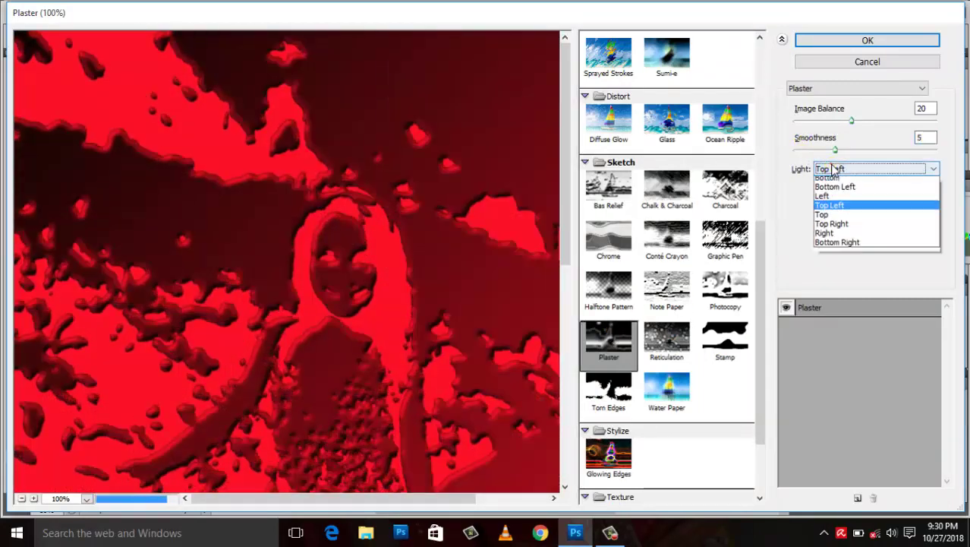
{"action": "left_click", "coordinate": [837, 228]}
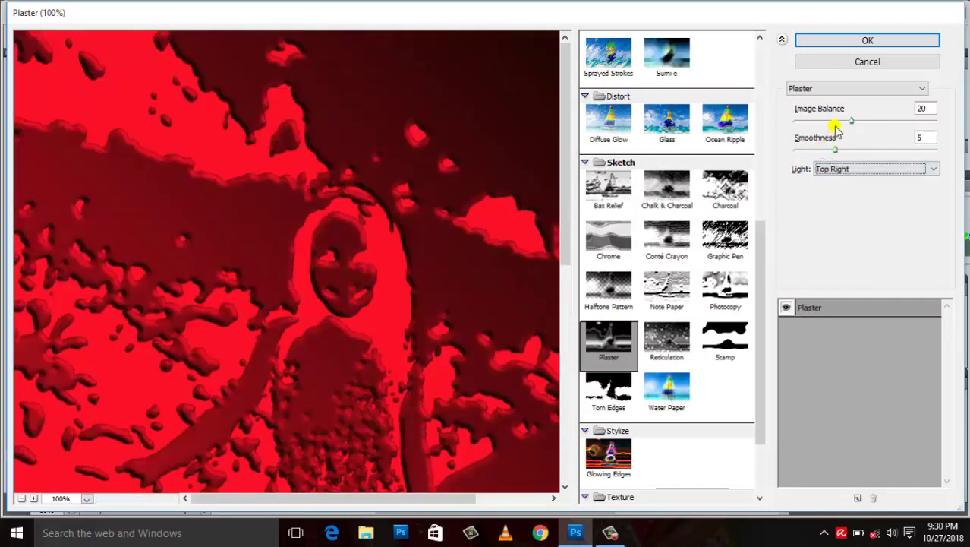
{"action": "left_click_drag", "start_coordinate": [851, 121], "coordinate": [816, 121]}
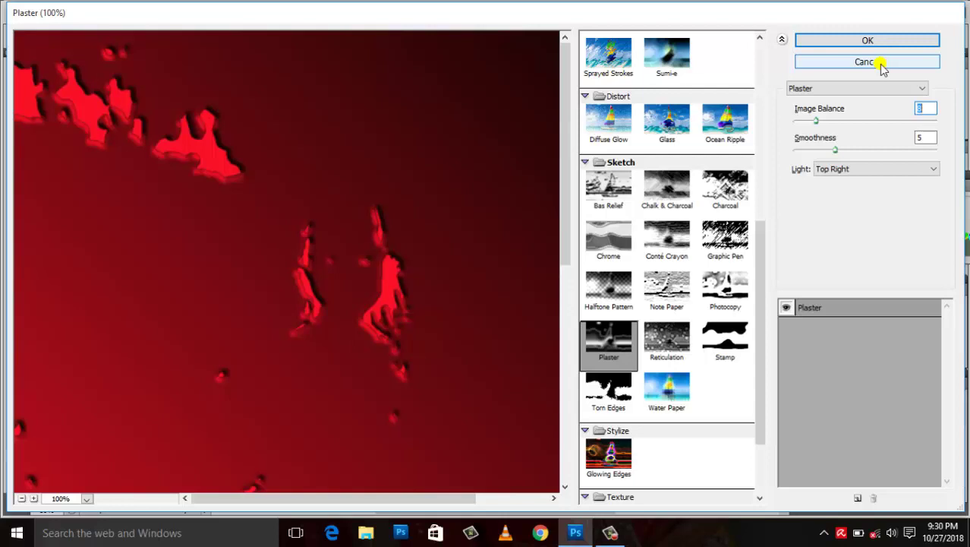
{"action": "left_click", "coordinate": [881, 64]}
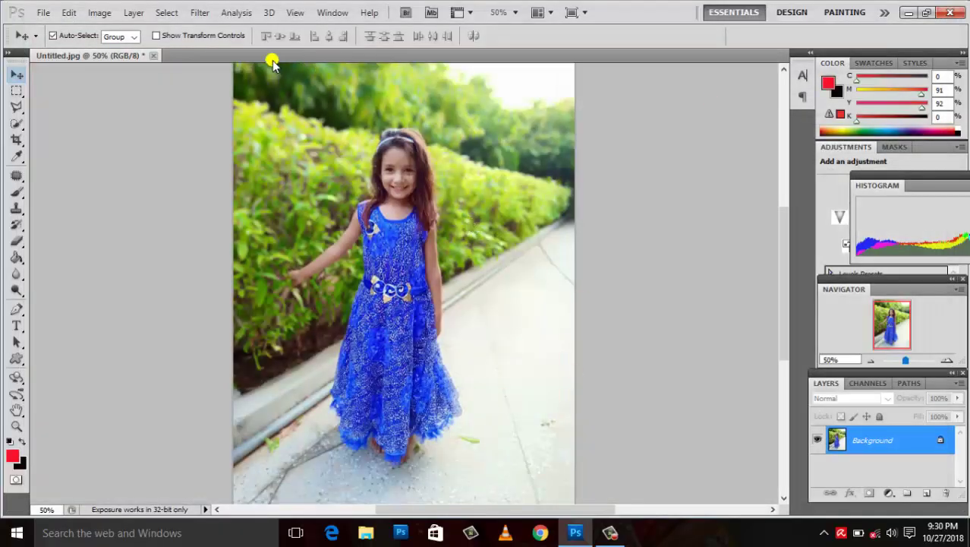
Step: Apply Filter > Blur > Average to flatten the photo into one grey-green tone
{"action": "left_click", "coordinate": [200, 12]}
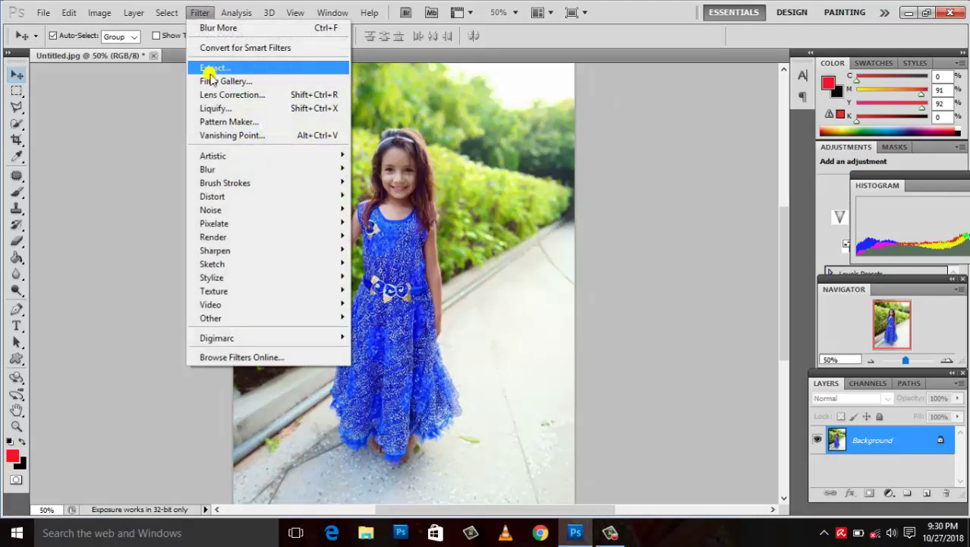
{"action": "mouse_move", "coordinate": [207, 169]}
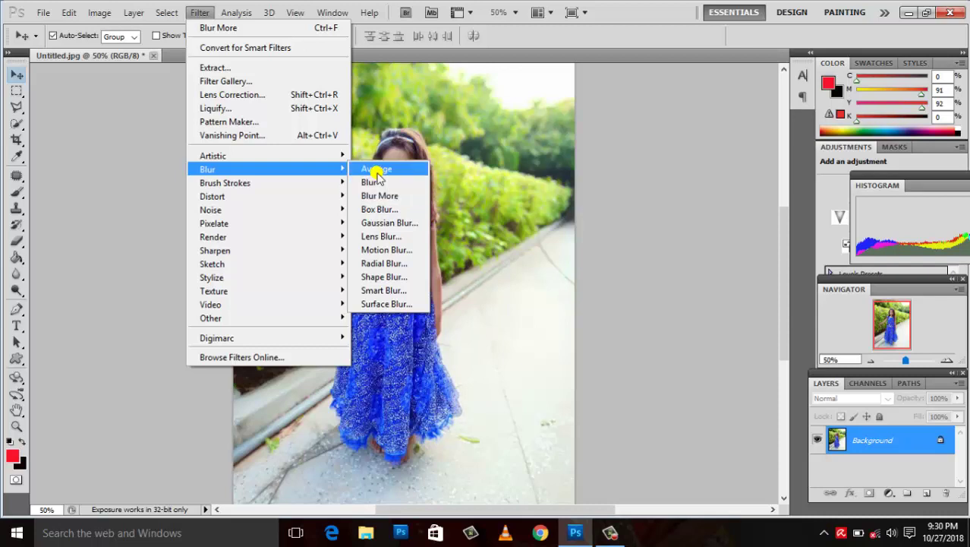
{"action": "left_click", "coordinate": [611, 161]}
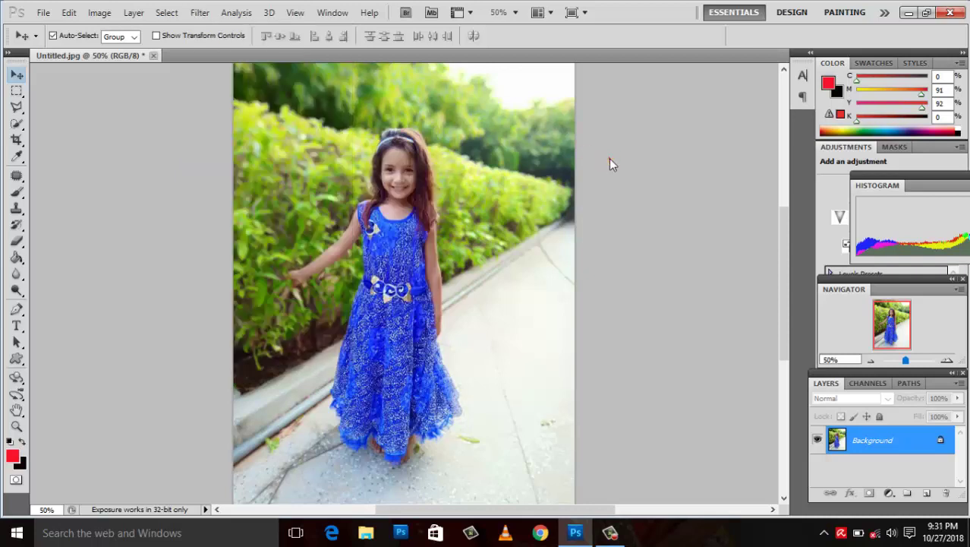
{"action": "left_click", "coordinate": [609, 158]}
{"action": "left_click", "coordinate": [199, 13]}
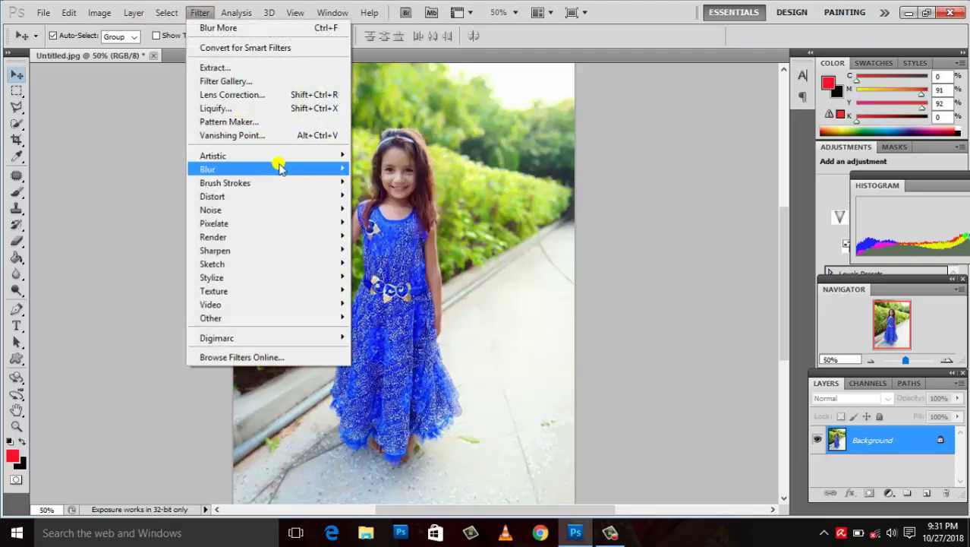
{"action": "left_click", "coordinate": [372, 170]}
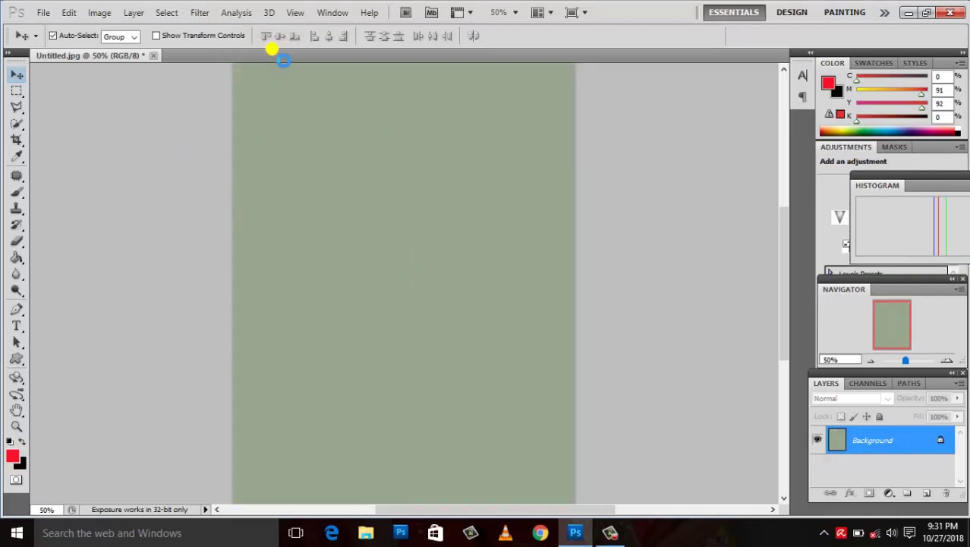
Step: Dismiss the New dialog and open the Untitled-1 image from the Desktop
{"action": "key", "text": "ctrl+n"}
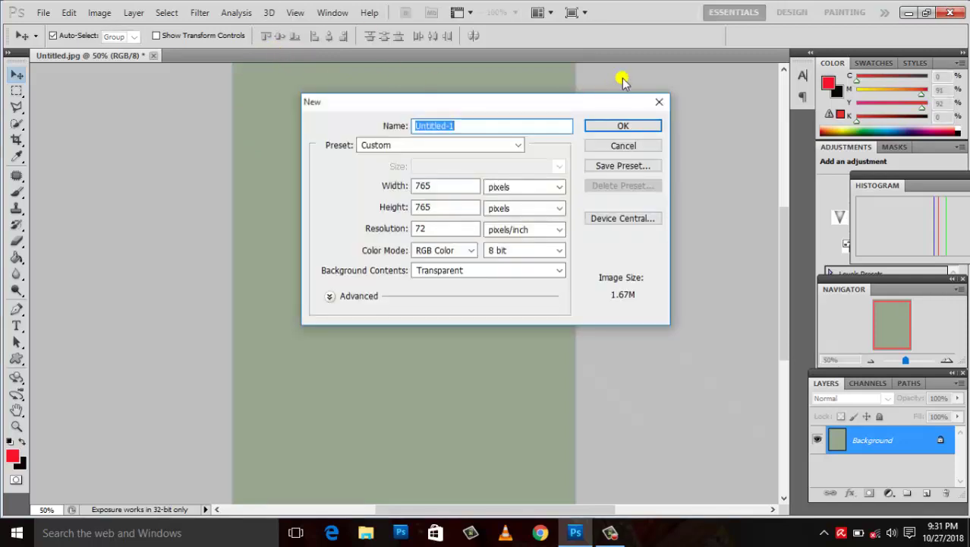
{"action": "left_click", "coordinate": [661, 101]}
{"action": "key", "text": "ctrl+o"}
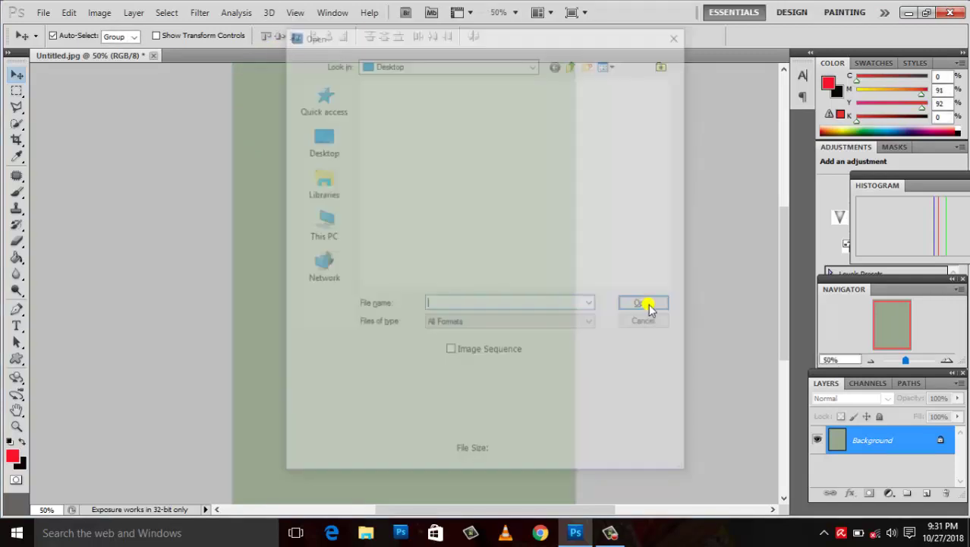
{"action": "left_click_drag", "start_coordinate": [671, 130], "coordinate": [670, 228]}
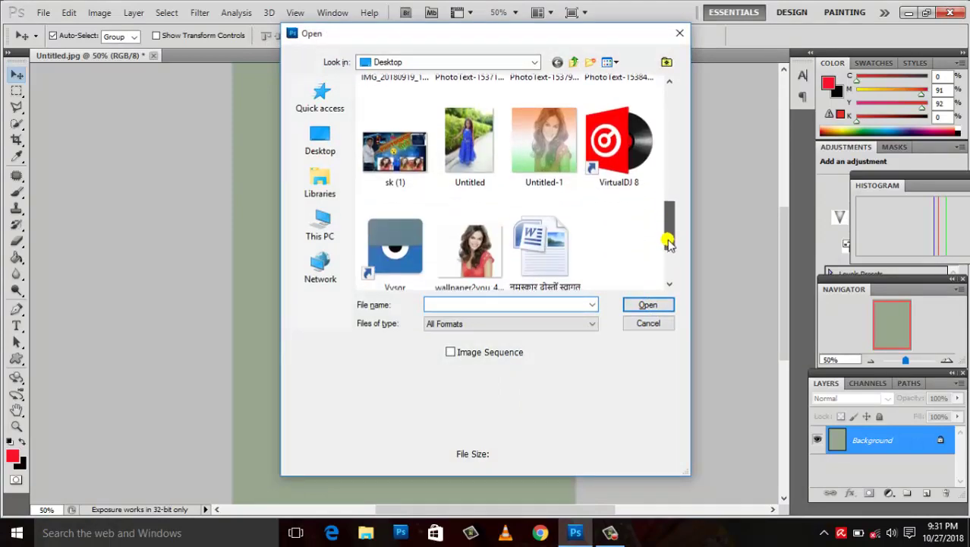
{"action": "double_click", "coordinate": [512, 226]}
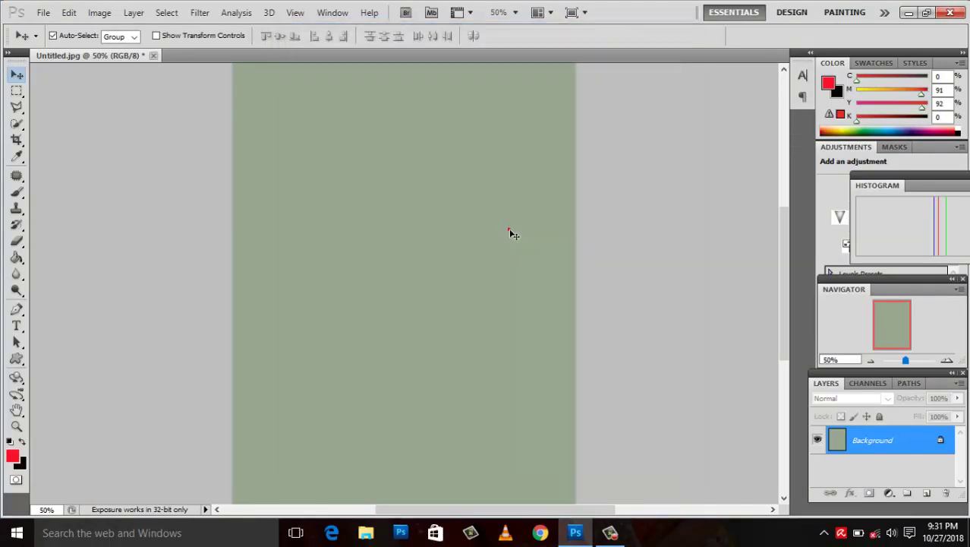
Step: Apply Blur > Average to Untitled-1 for a flat beige, then return to Untitled.jpg
{"action": "left_click", "coordinate": [133, 13]}
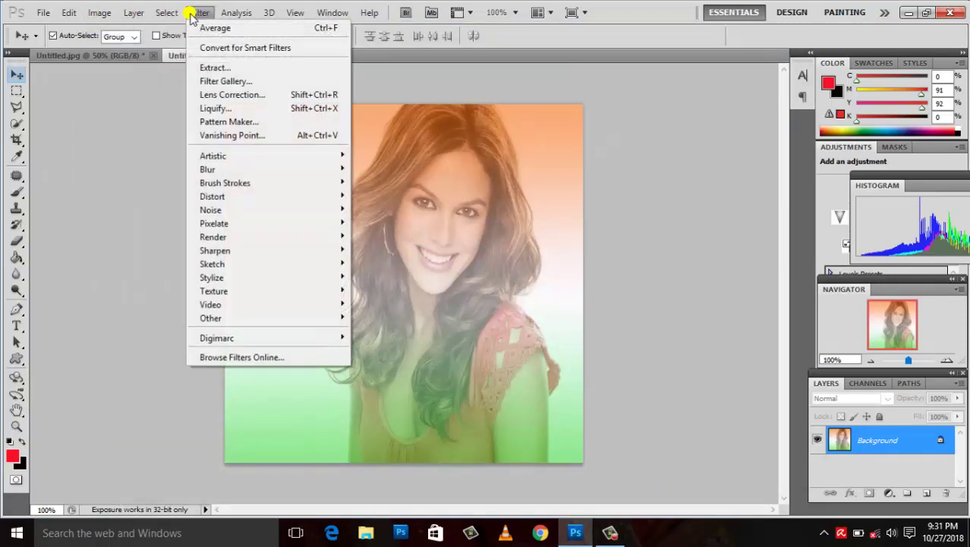
{"action": "mouse_move", "coordinate": [200, 12]}
{"action": "mouse_move", "coordinate": [209, 169]}
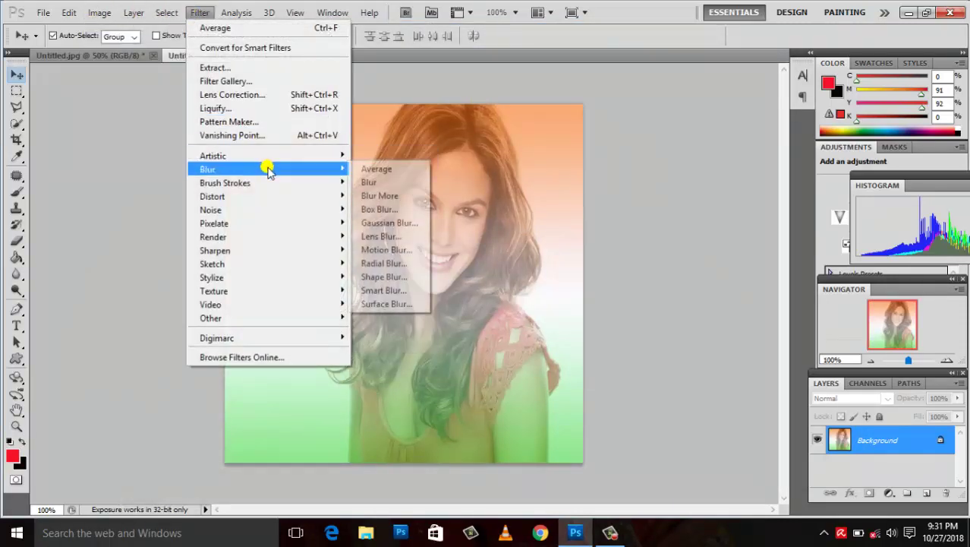
{"action": "left_click", "coordinate": [374, 168]}
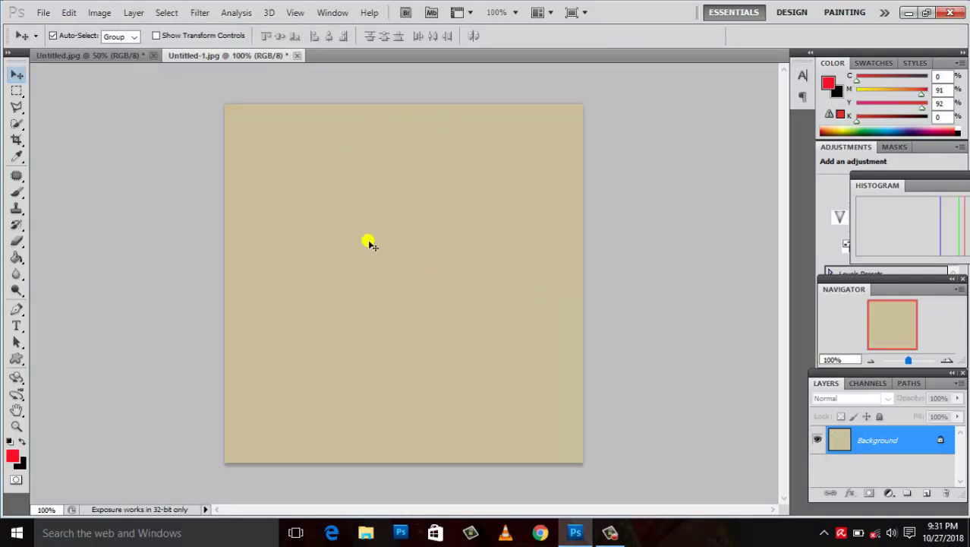
{"action": "left_click", "coordinate": [108, 60]}
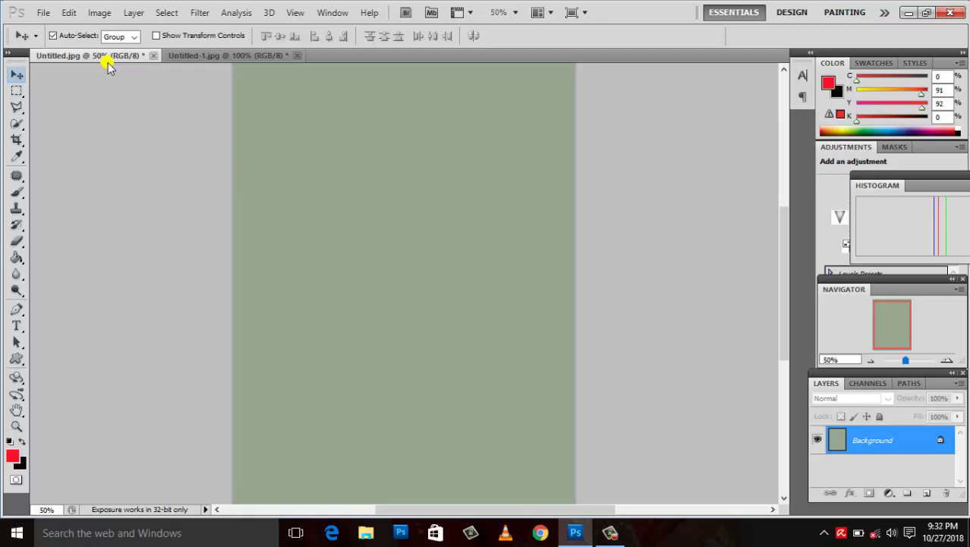
Step: Dismiss the locked-layer alert and undo the grey-green fill on Untitled.jpg
{"action": "left_click", "coordinate": [185, 56]}
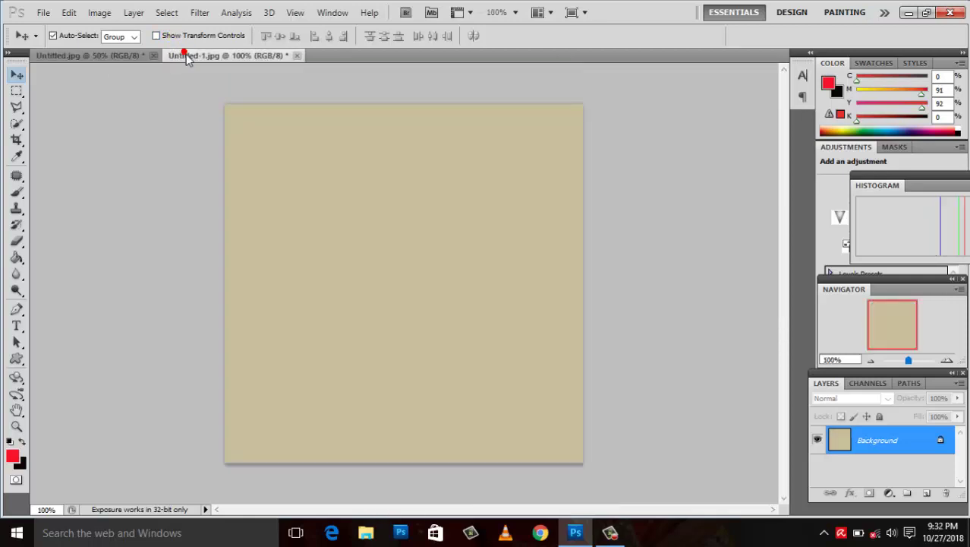
{"action": "left_click", "coordinate": [116, 65]}
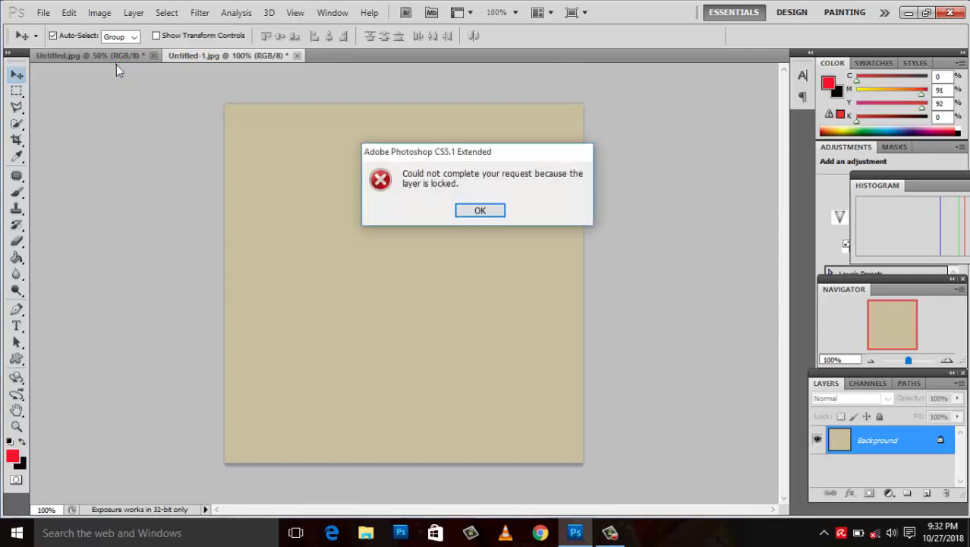
{"action": "left_click", "coordinate": [498, 211]}
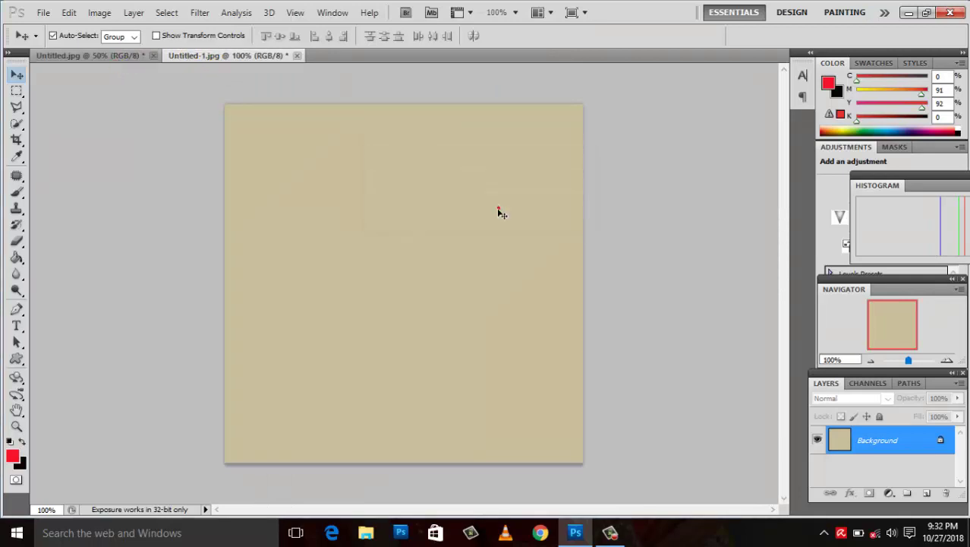
{"action": "left_click", "coordinate": [134, 56]}
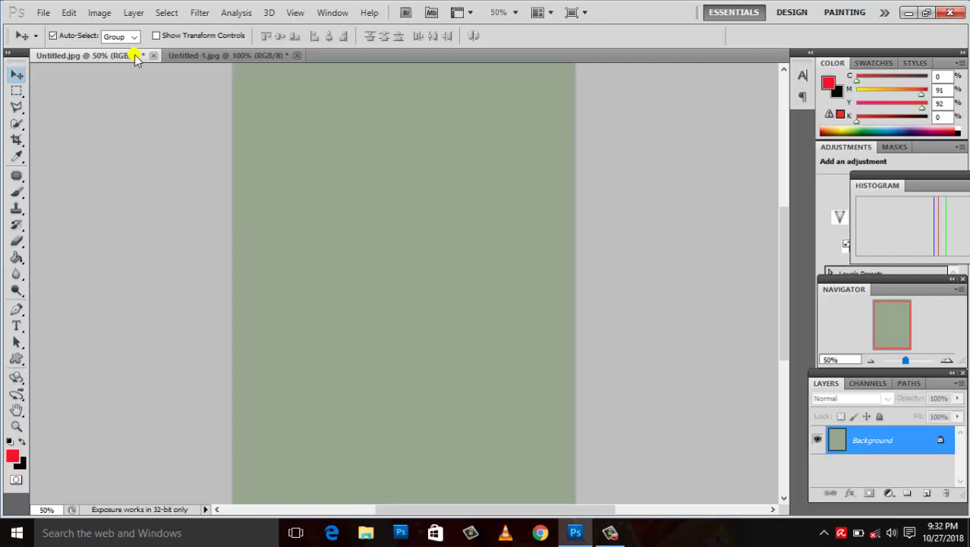
{"action": "key", "text": "ctrl+z"}
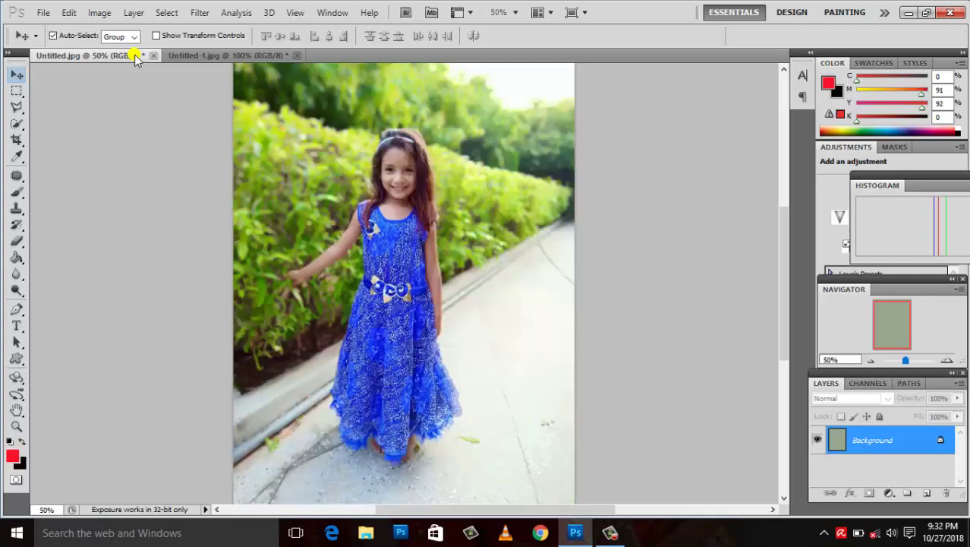
Step: Apply a light Blur filter to the girl photo and zoom to 100%
{"action": "left_click", "coordinate": [205, 55]}
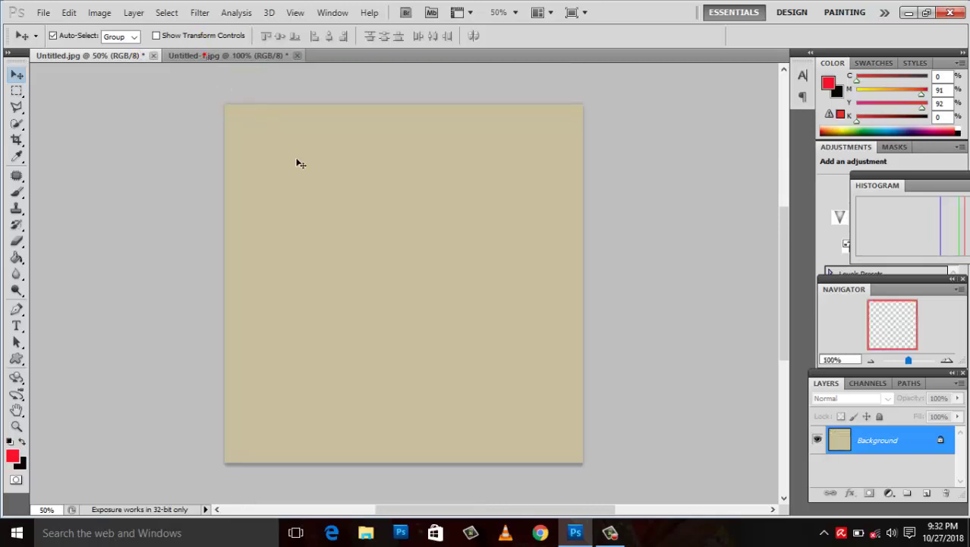
{"action": "left_click", "coordinate": [70, 57]}
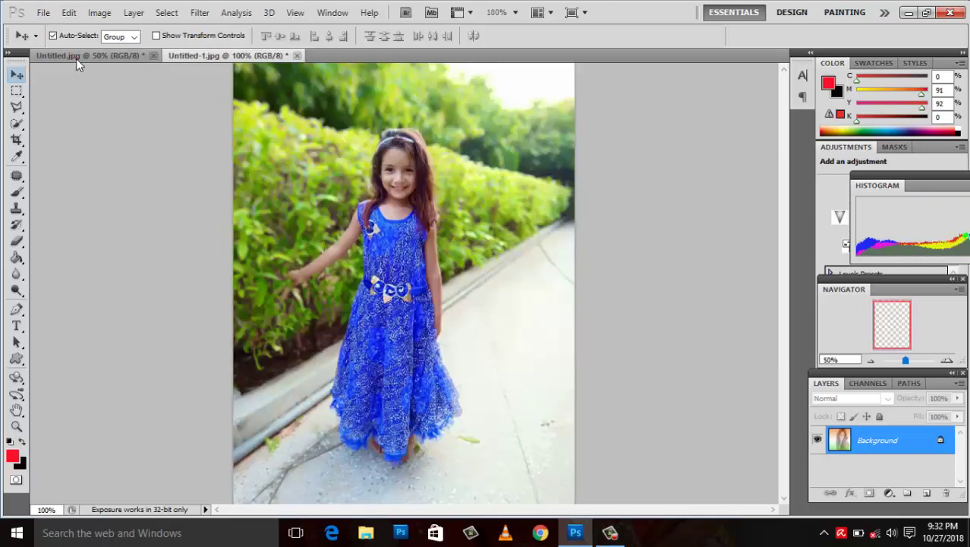
{"action": "left_click", "coordinate": [200, 13]}
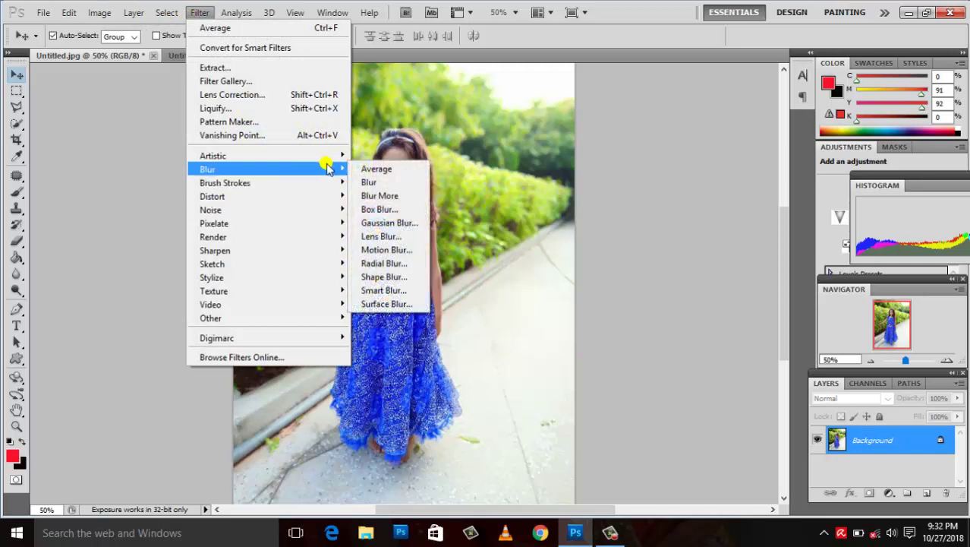
{"action": "mouse_move", "coordinate": [207, 169]}
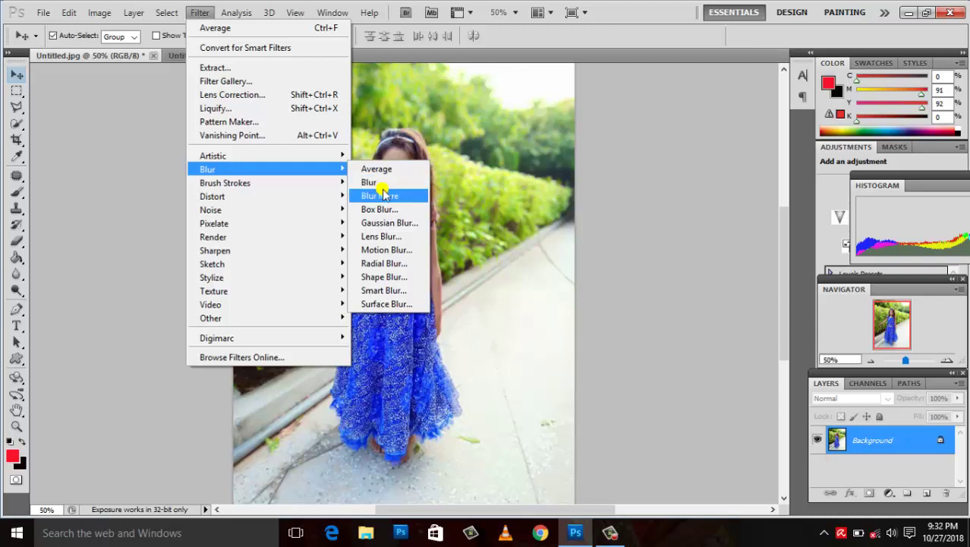
{"action": "left_click", "coordinate": [379, 182]}
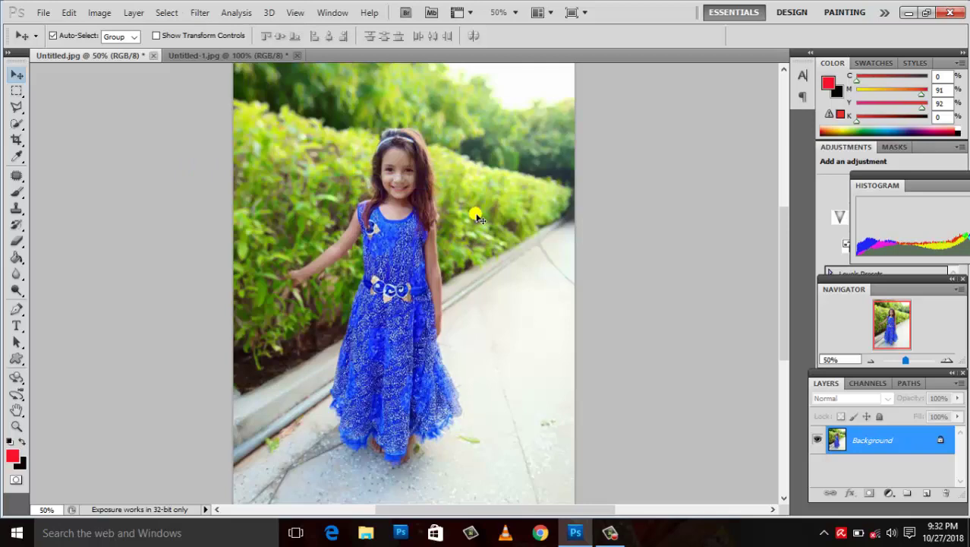
{"action": "key", "text": "ctrl+plus"}
{"action": "key", "text": "ctrl+plus"}
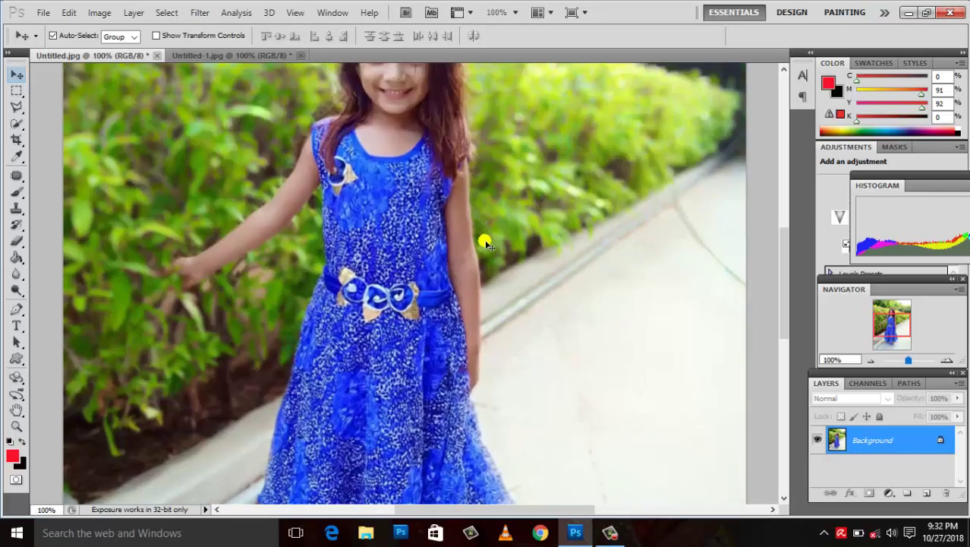
Step: Scroll up to the girl's face and deselect everything with Ctrl+D
{"action": "left_click_drag", "start_coordinate": [785, 242], "coordinate": [778, 205]}
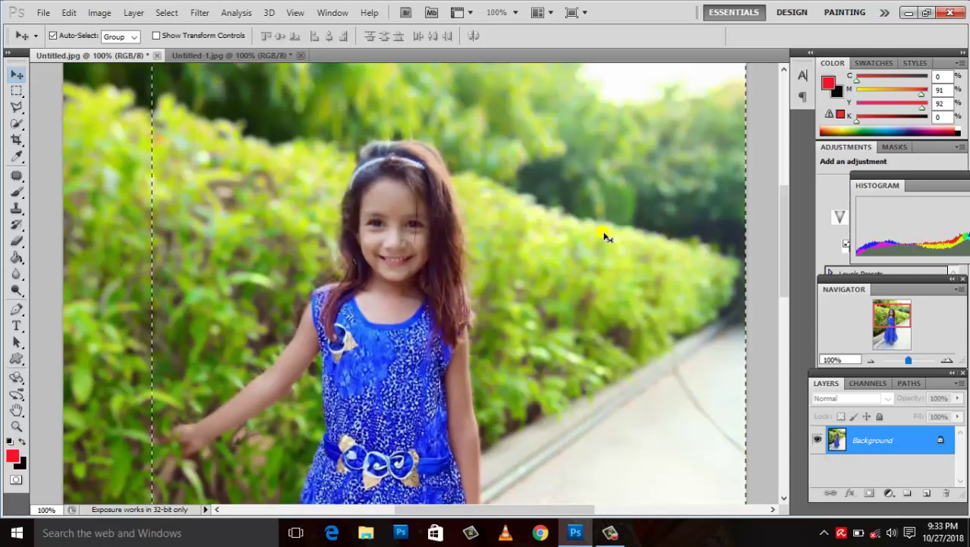
{"action": "key", "text": "ctrl+d"}
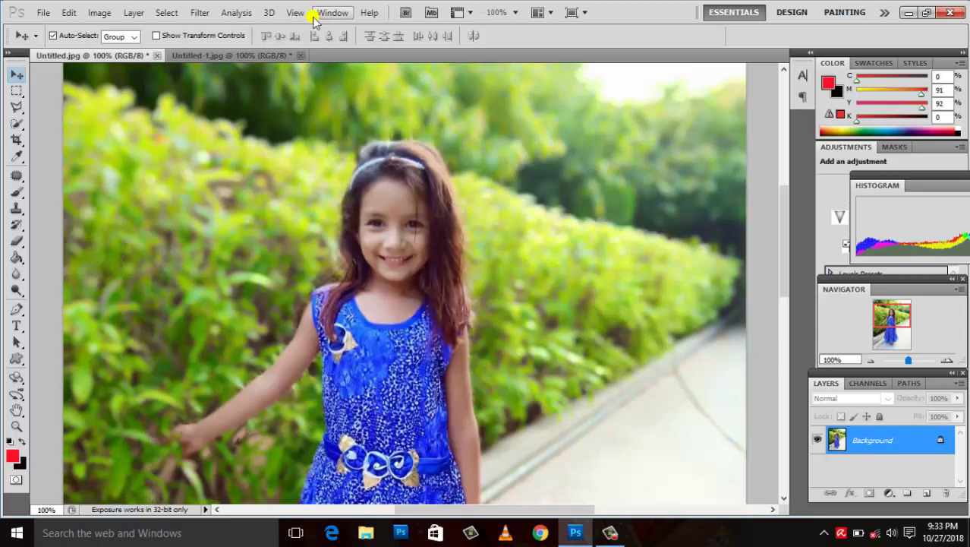
Step: Apply Filter > Blur > Blur More to the whole girl photo
{"action": "left_click", "coordinate": [202, 13]}
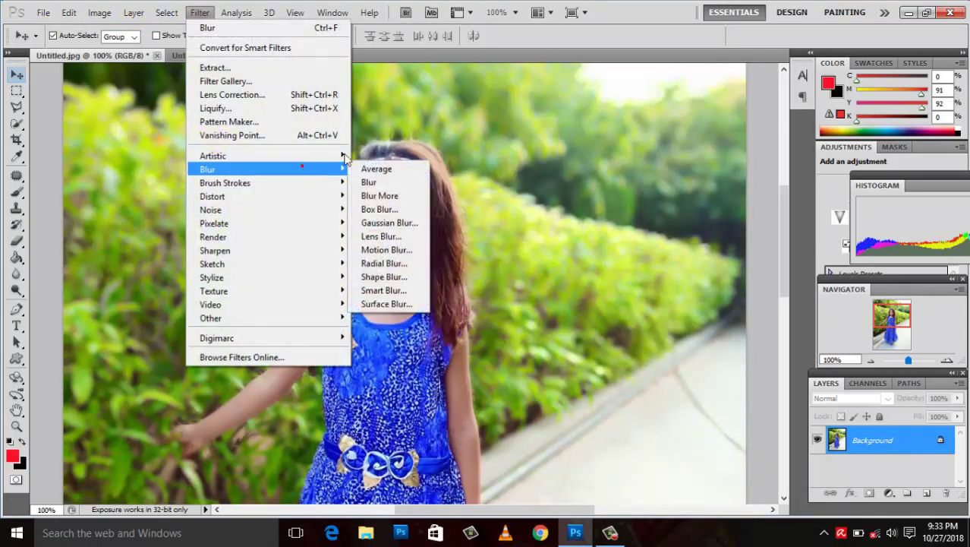
{"action": "left_click", "coordinate": [403, 195]}
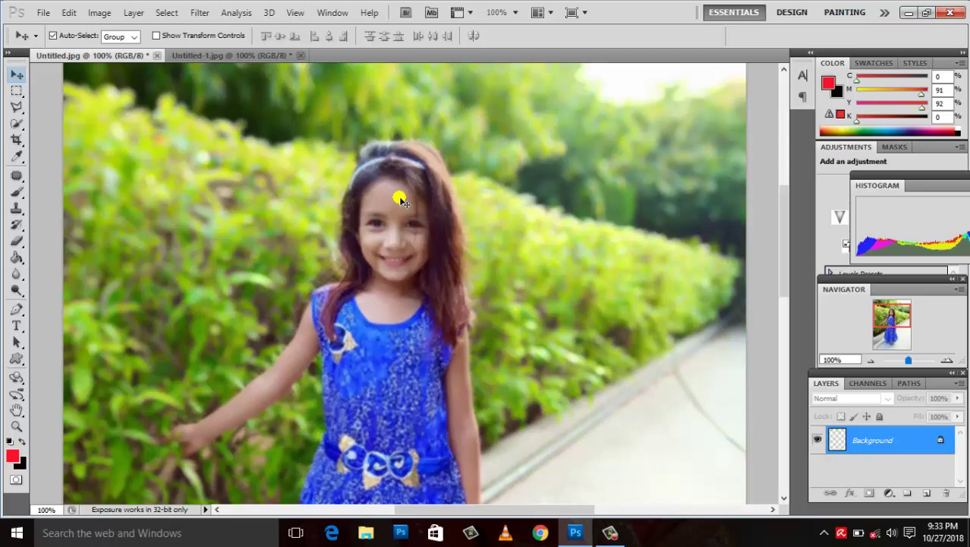
{"action": "left_click", "coordinate": [400, 198]}
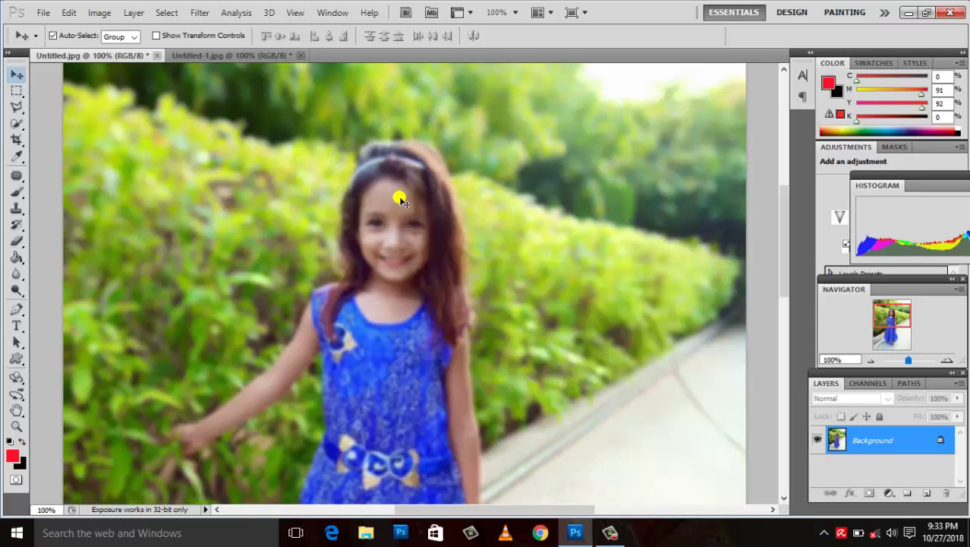
{"action": "left_click", "coordinate": [408, 230]}
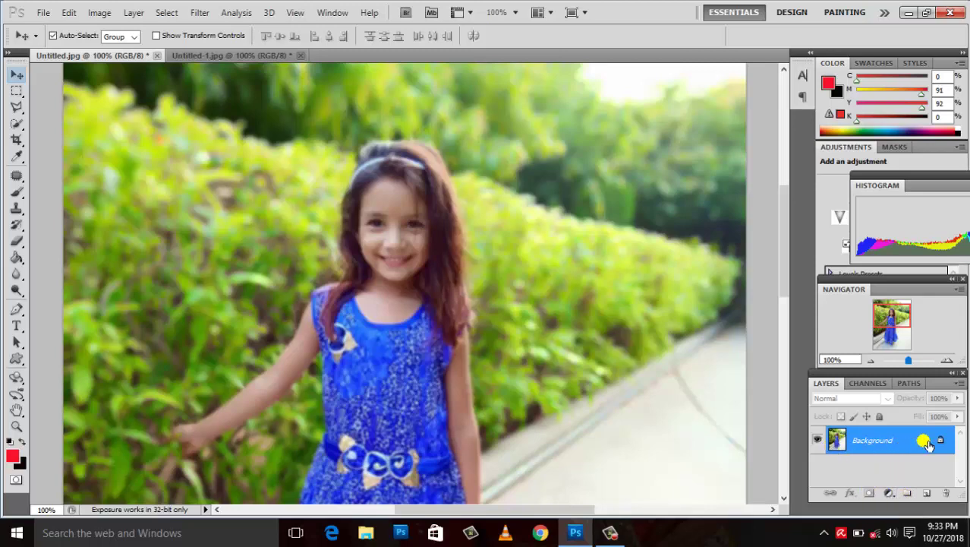
{"action": "double_click", "coordinate": [916, 441]}
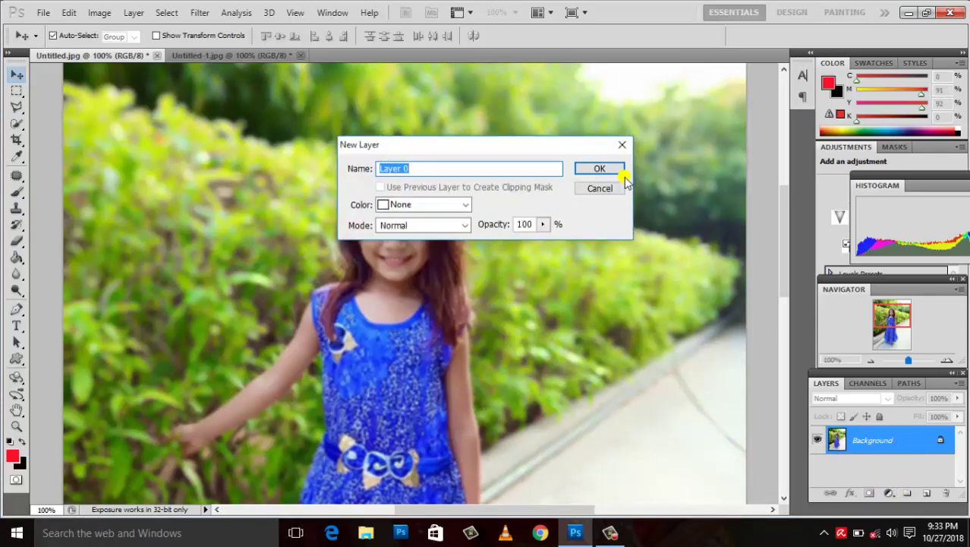
{"action": "left_click", "coordinate": [600, 169]}
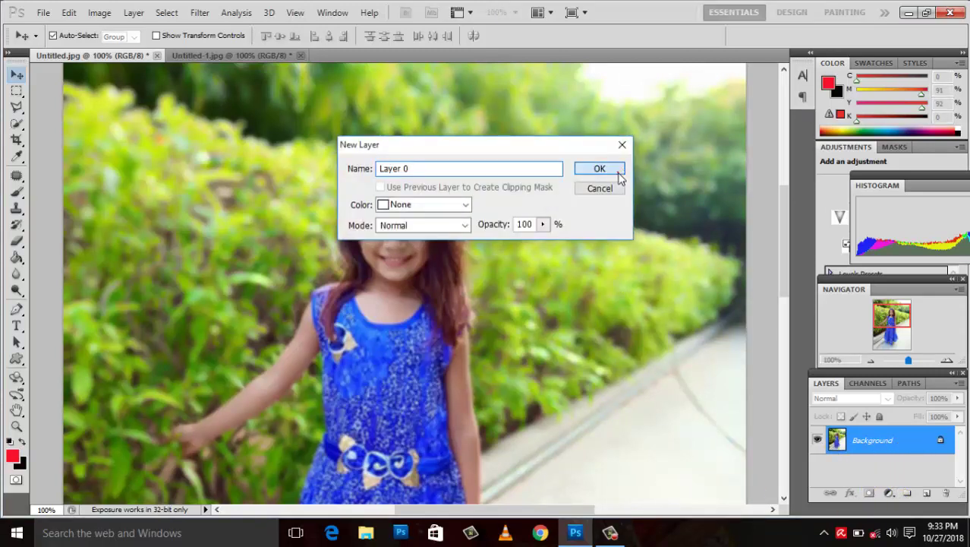
{"action": "left_click", "coordinate": [870, 494]}
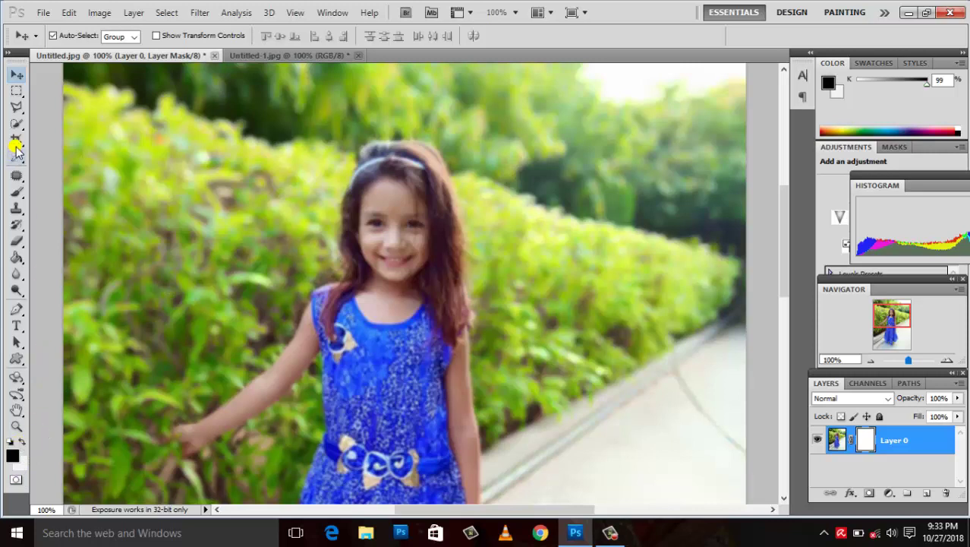
{"action": "left_click", "coordinate": [17, 191]}
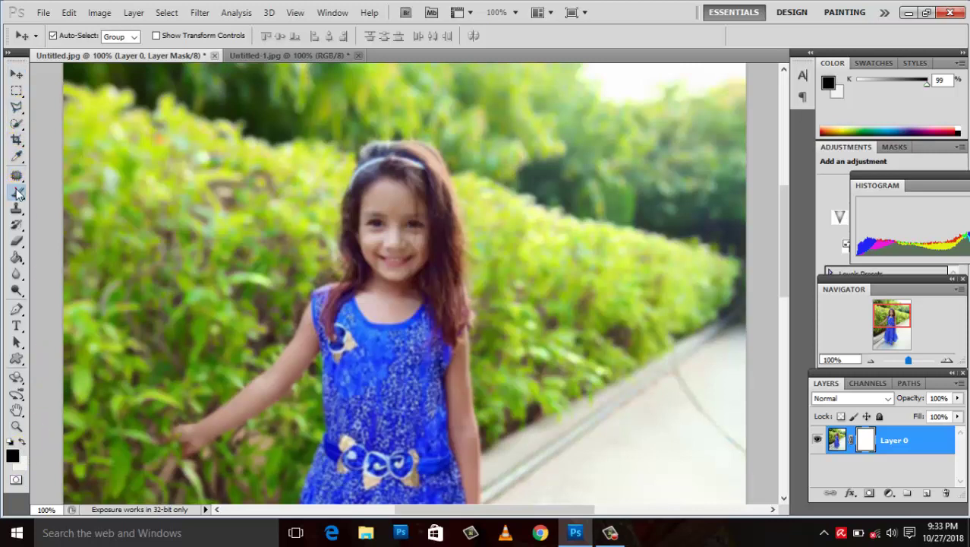
{"action": "key", "text": "bracketleft"}
{"action": "key", "text": "bracketleft"}
{"action": "key", "text": "bracketleft"}
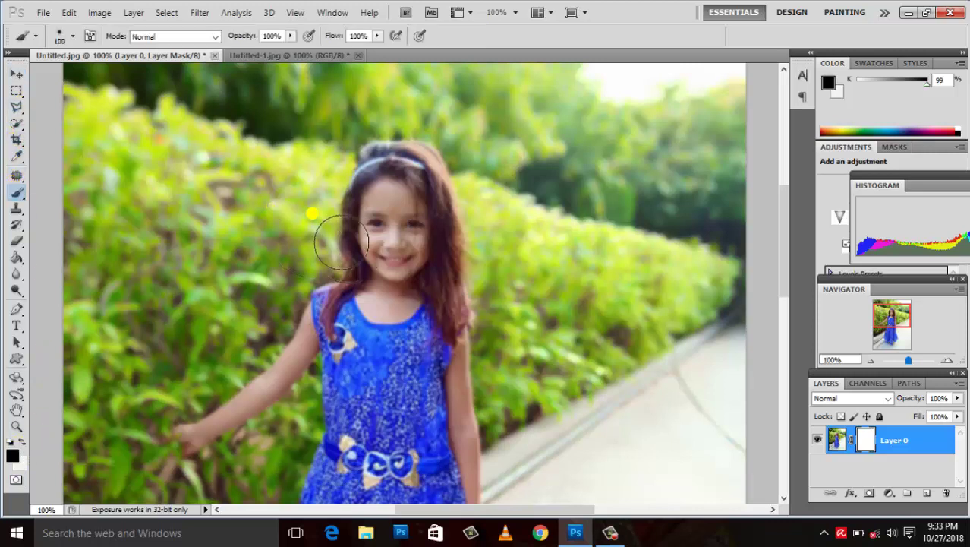
{"action": "key", "text": "bracketleft"}
{"action": "key", "text": "bracketleft"}
{"action": "key", "text": "bracketleft"}
{"action": "key", "text": "bracketleft"}
{"action": "key", "text": "bracketleft"}
{"action": "key", "text": "bracketleft"}
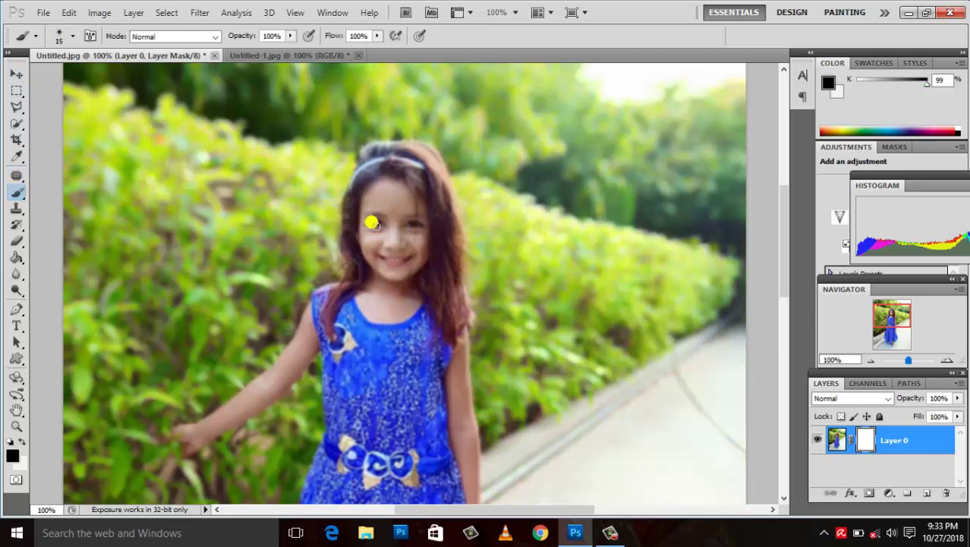
{"action": "left_click_drag", "start_coordinate": [373, 221], "coordinate": [382, 221]}
{"action": "left_click", "coordinate": [25, 443]}
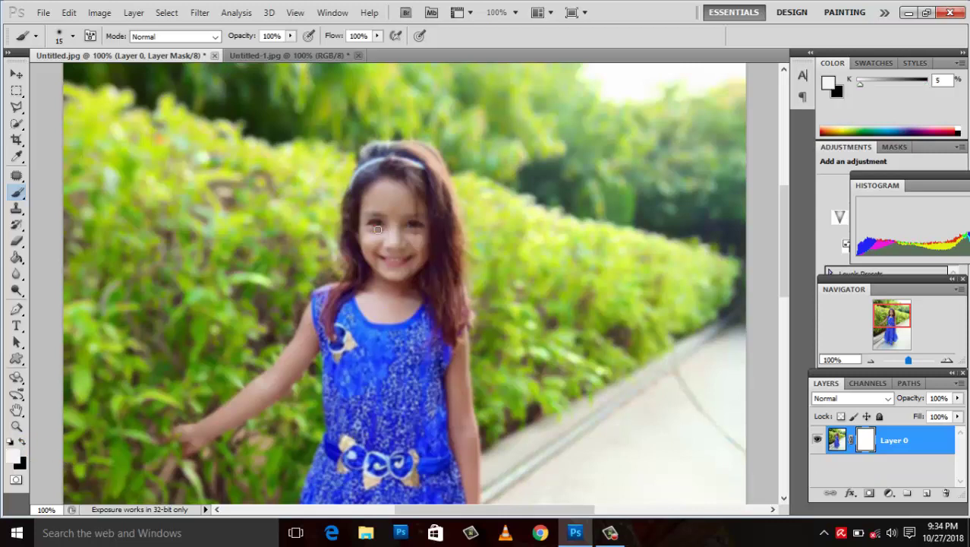
{"action": "mouse_move", "coordinate": [372, 224]}
{"action": "left_mouse_down"}
{"action": "mouse_move", "coordinate": [423, 232]}
{"action": "mouse_move", "coordinate": [419, 218]}
{"action": "left_mouse_up"}
{"action": "left_click", "coordinate": [868, 448]}
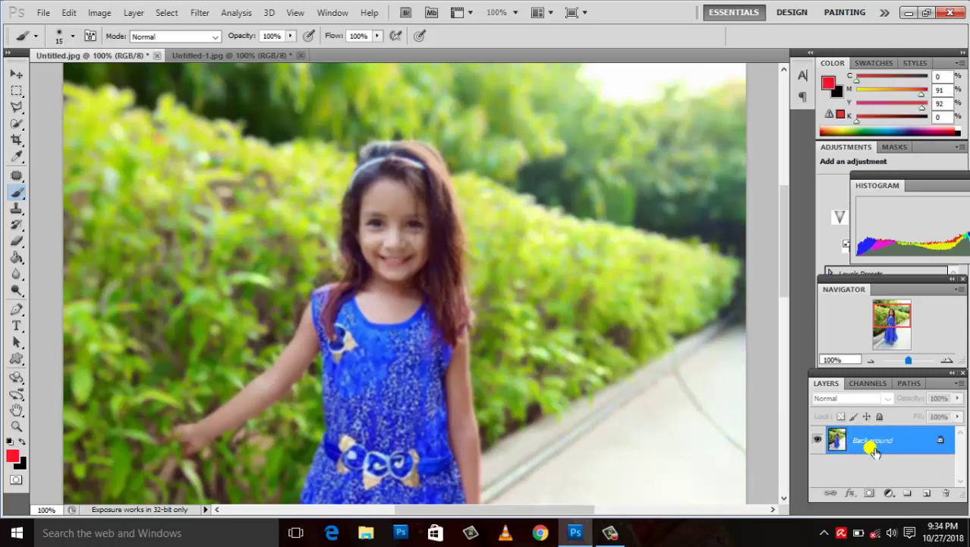
Step: Add an empty Layer 1 with a white layer mask and make black the foreground colour
{"action": "left_click", "coordinate": [926, 494]}
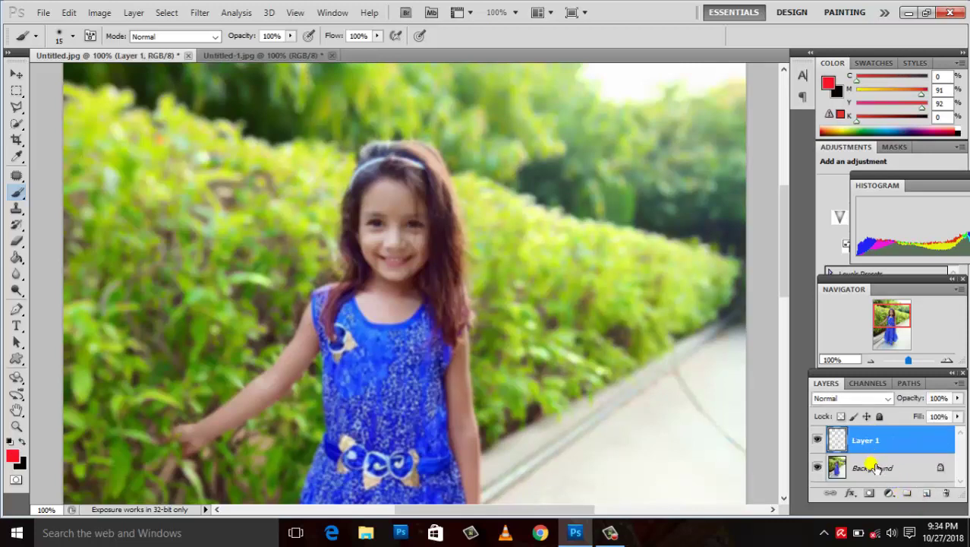
{"action": "left_click", "coordinate": [870, 493]}
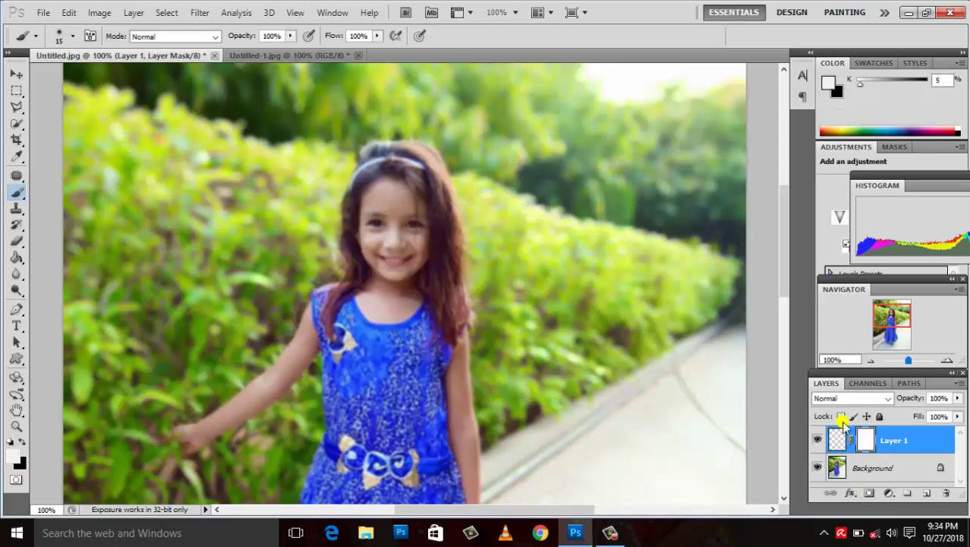
{"action": "left_click_drag", "start_coordinate": [334, 220], "coordinate": [361, 223]}
{"action": "left_click", "coordinate": [22, 441]}
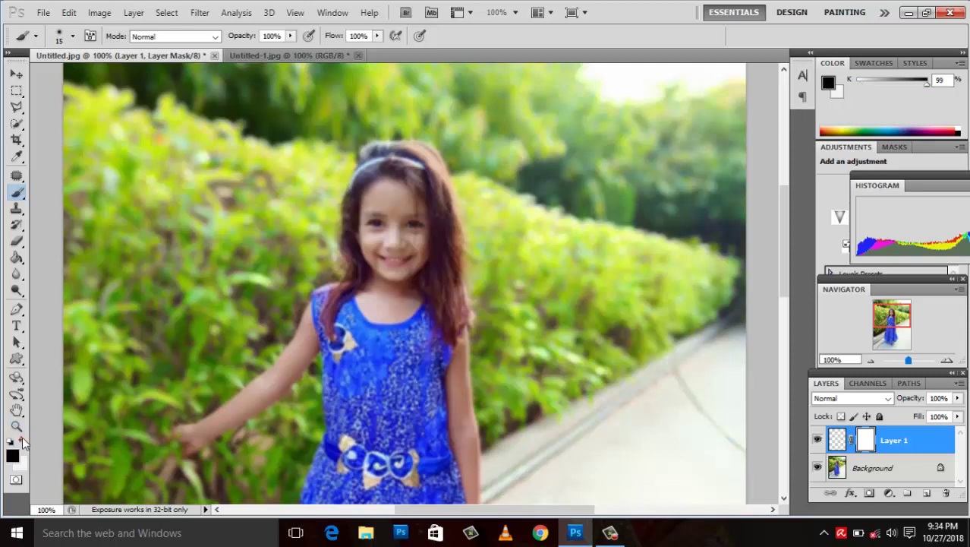
{"action": "mouse_move", "coordinate": [366, 235]}
{"action": "left_mouse_down"}
{"action": "mouse_move", "coordinate": [373, 221]}
{"action": "mouse_move", "coordinate": [414, 228]}
{"action": "mouse_move", "coordinate": [401, 266]}
{"action": "mouse_move", "coordinate": [379, 254]}
{"action": "mouse_move", "coordinate": [405, 261]}
{"action": "left_mouse_up"}
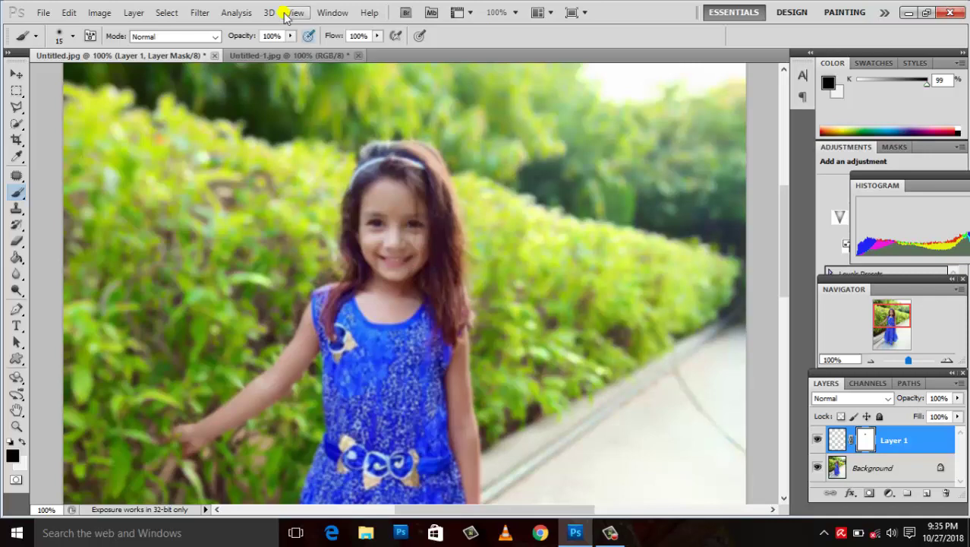
{"action": "left_click", "coordinate": [202, 15]}
{"action": "mouse_move", "coordinate": [228, 169]}
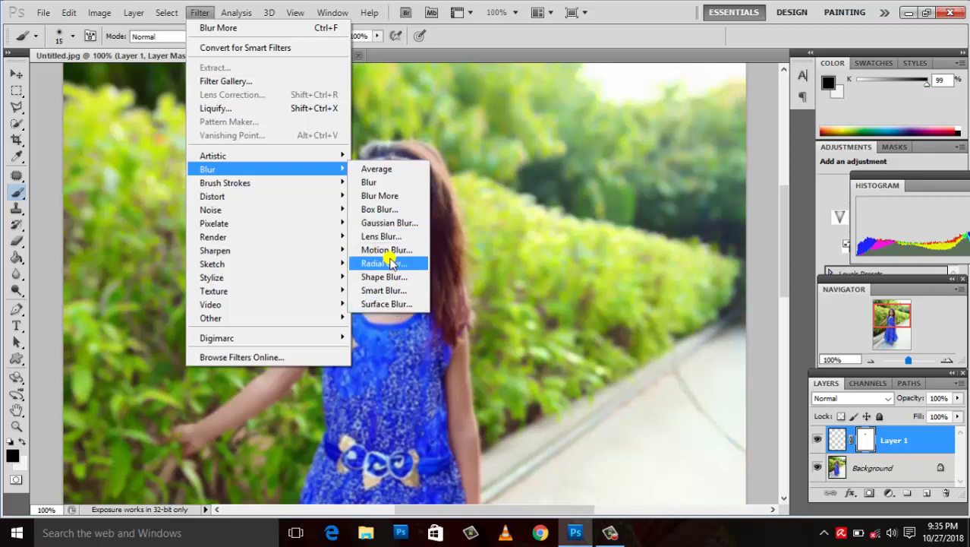
Step: Close the Filter menu unused and paint black over the girl's face on the mask
{"action": "left_click", "coordinate": [541, 214]}
{"action": "mouse_move", "coordinate": [379, 227]}
{"action": "left_mouse_down"}
{"action": "mouse_move", "coordinate": [408, 279]}
{"action": "mouse_move", "coordinate": [402, 272]}
{"action": "mouse_move", "coordinate": [417, 277]}
{"action": "left_mouse_up"}
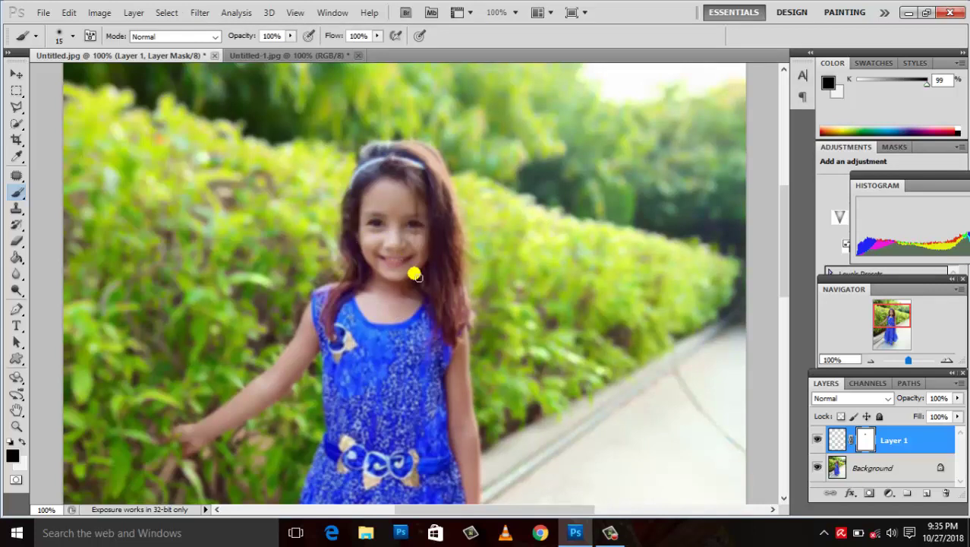